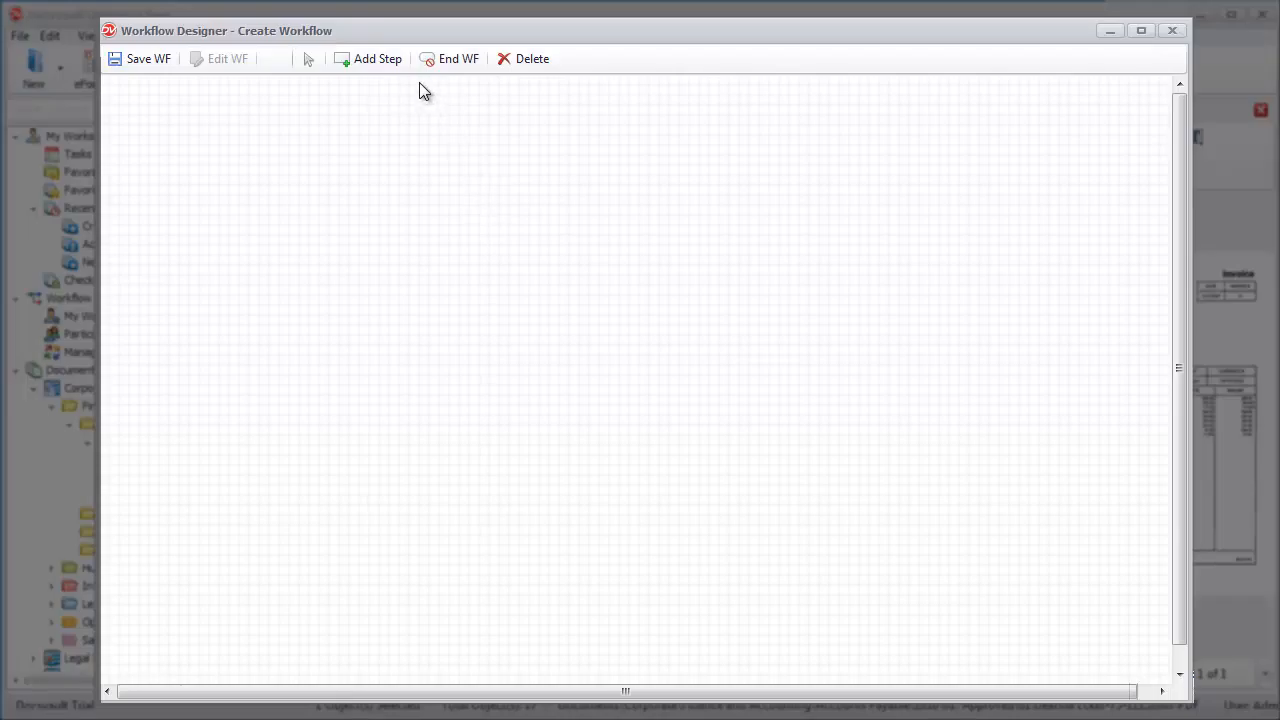
Add a workflow step named Review near the top centre of the empty canvas
left_click(371, 63)
left_click(608, 178)
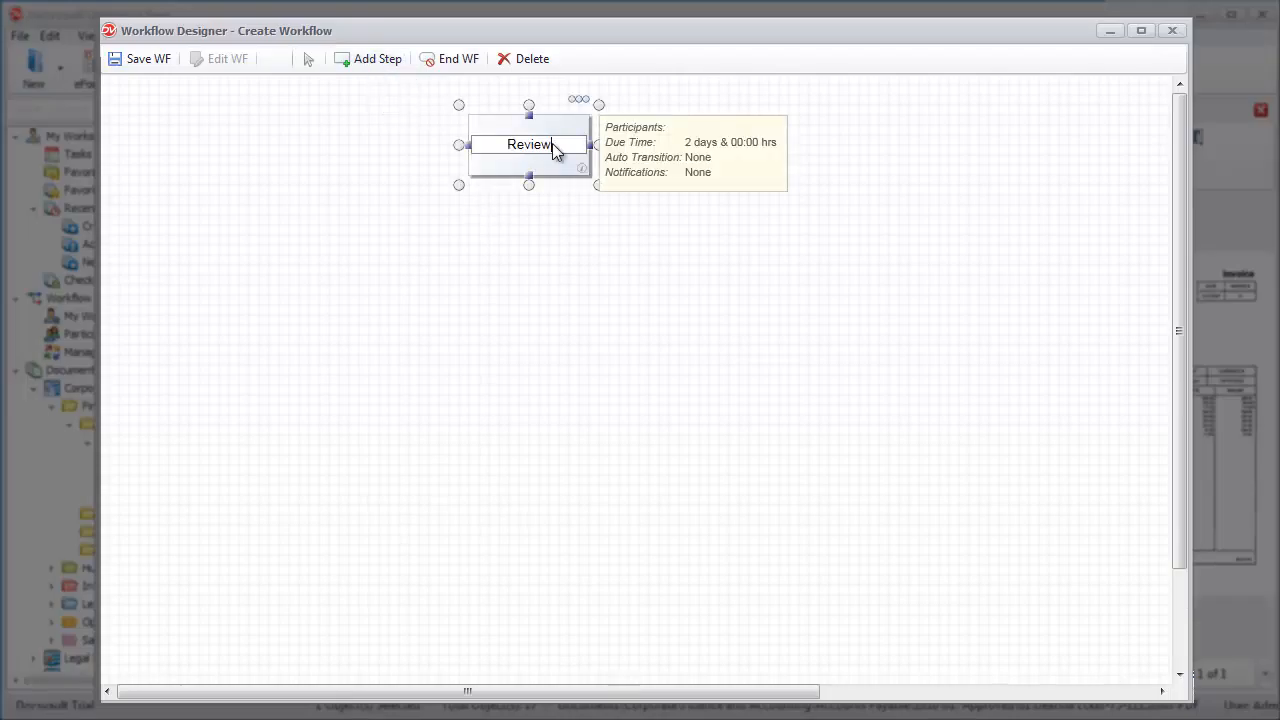
key("Return")
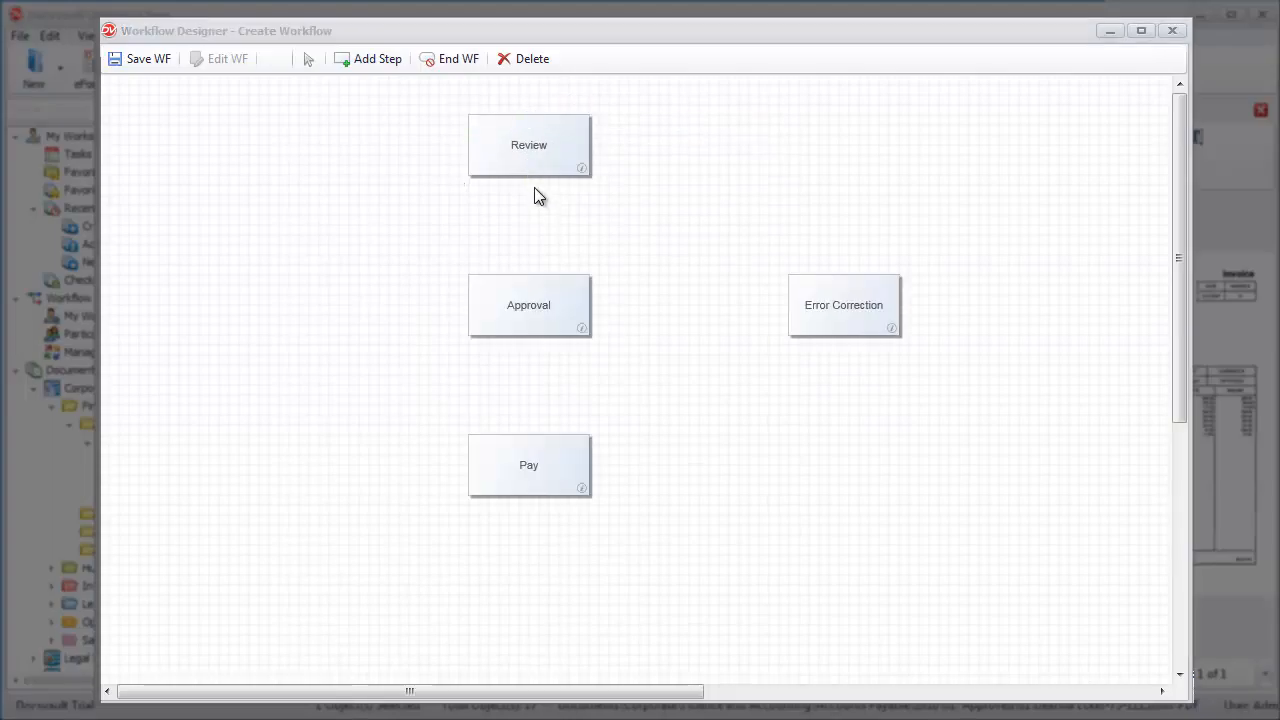
Link Review to Approval with a transition named Reviewed, and draw a transition from Review to Error Correction
left_click_drag(528, 177, 530, 275)
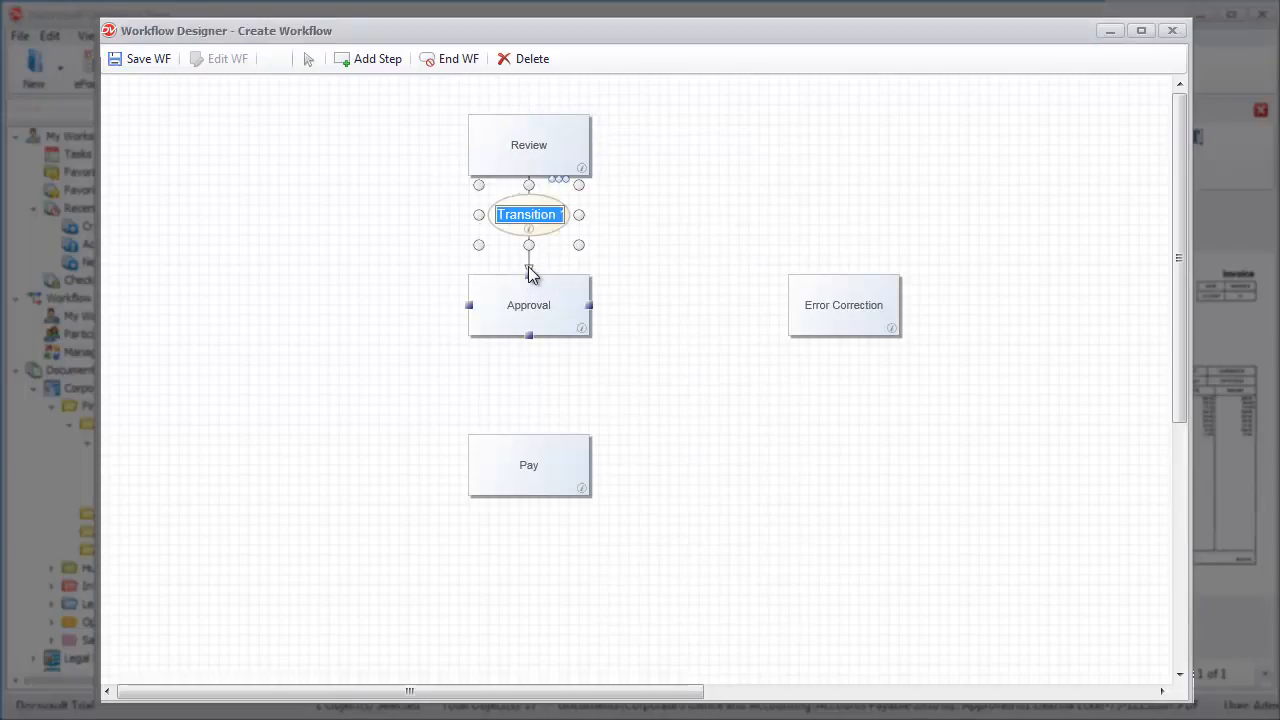
type("Reviewed")
left_click(586, 140)
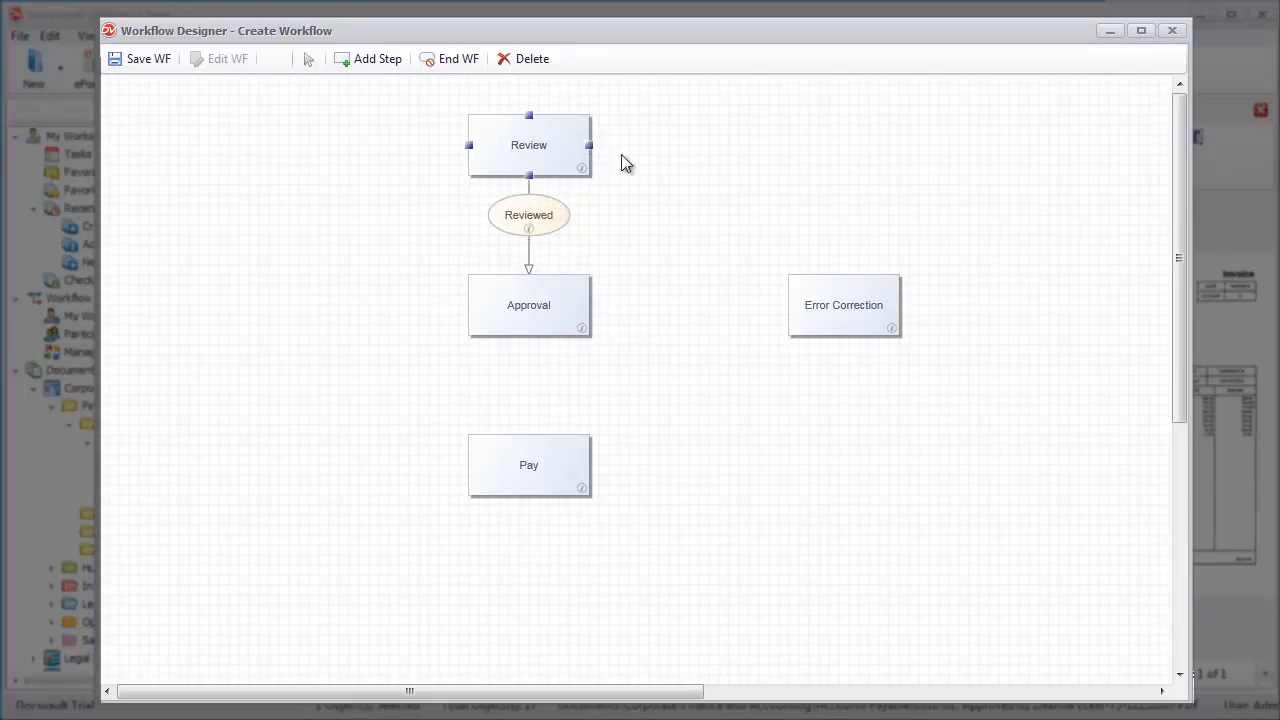
left_click_drag(589, 145, 843, 274)
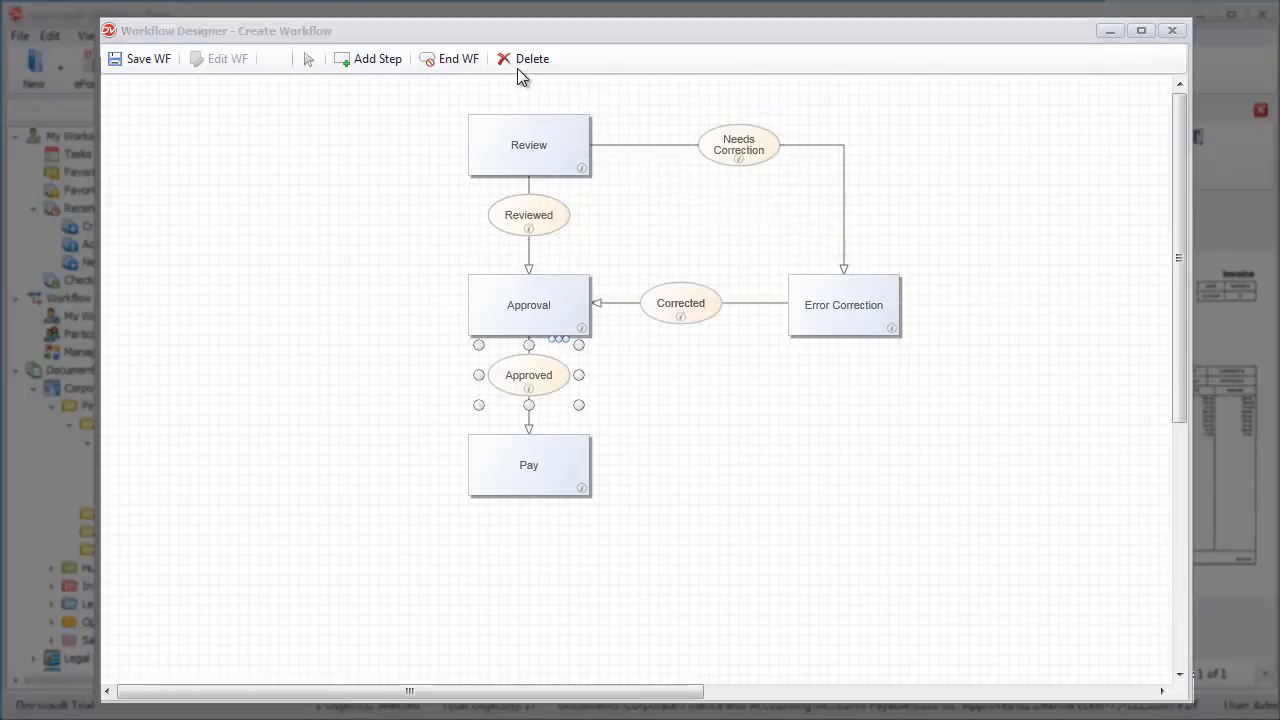
Place a workflow end point below the Pay step
left_click(466, 63)
left_click(539, 575)
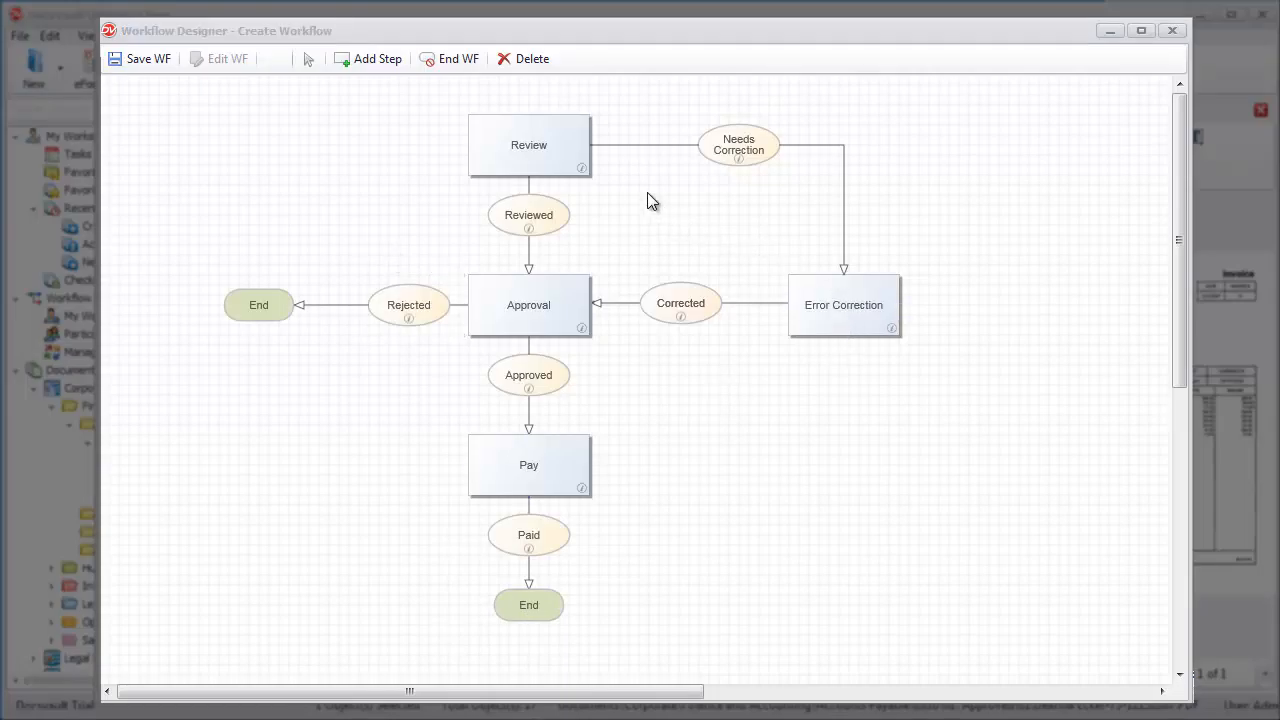
Open the Review step's settings and replace its instructions with "to check items and totals"
left_click(577, 145)
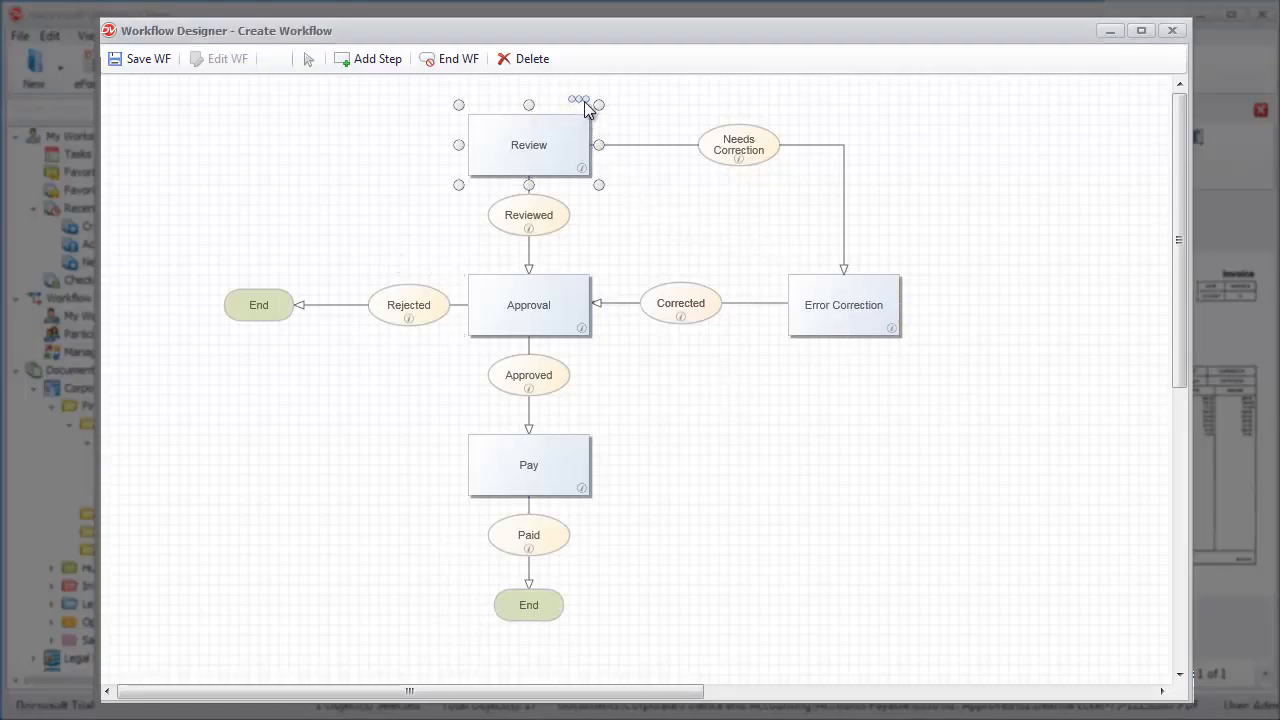
double_click(576, 145)
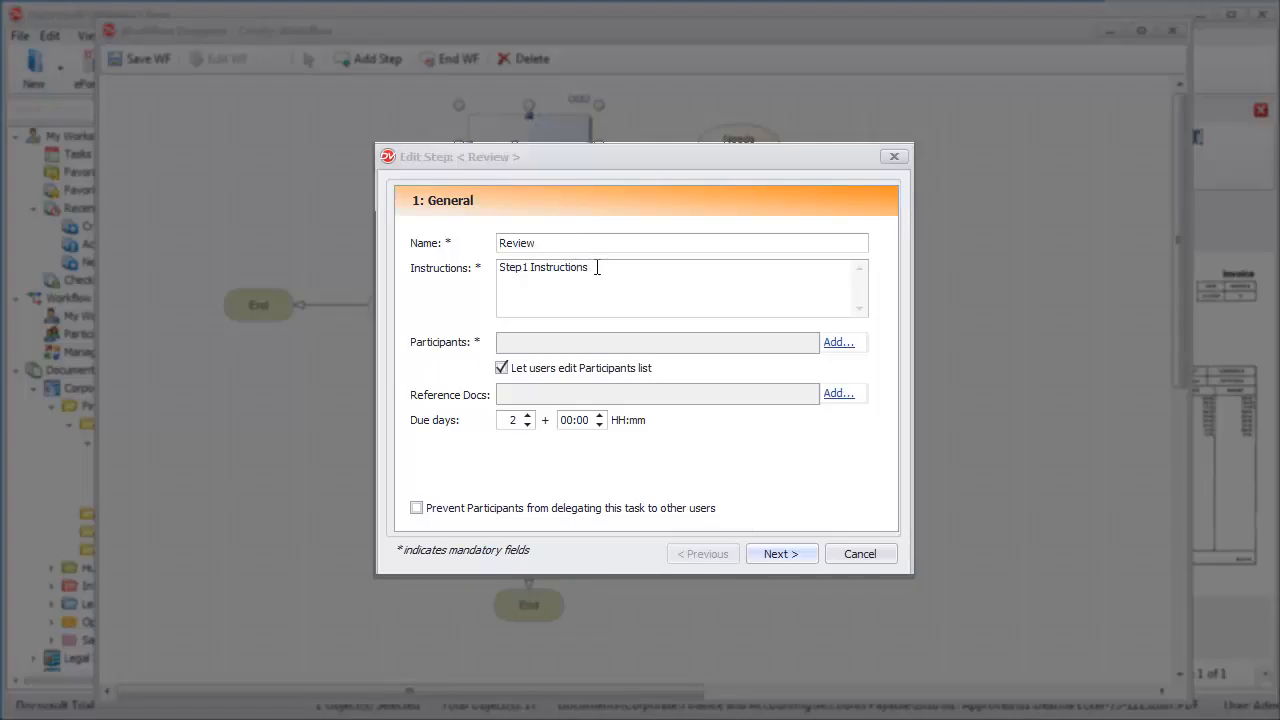
left_click_drag(597, 267, 478, 267)
type("to check items and totals")
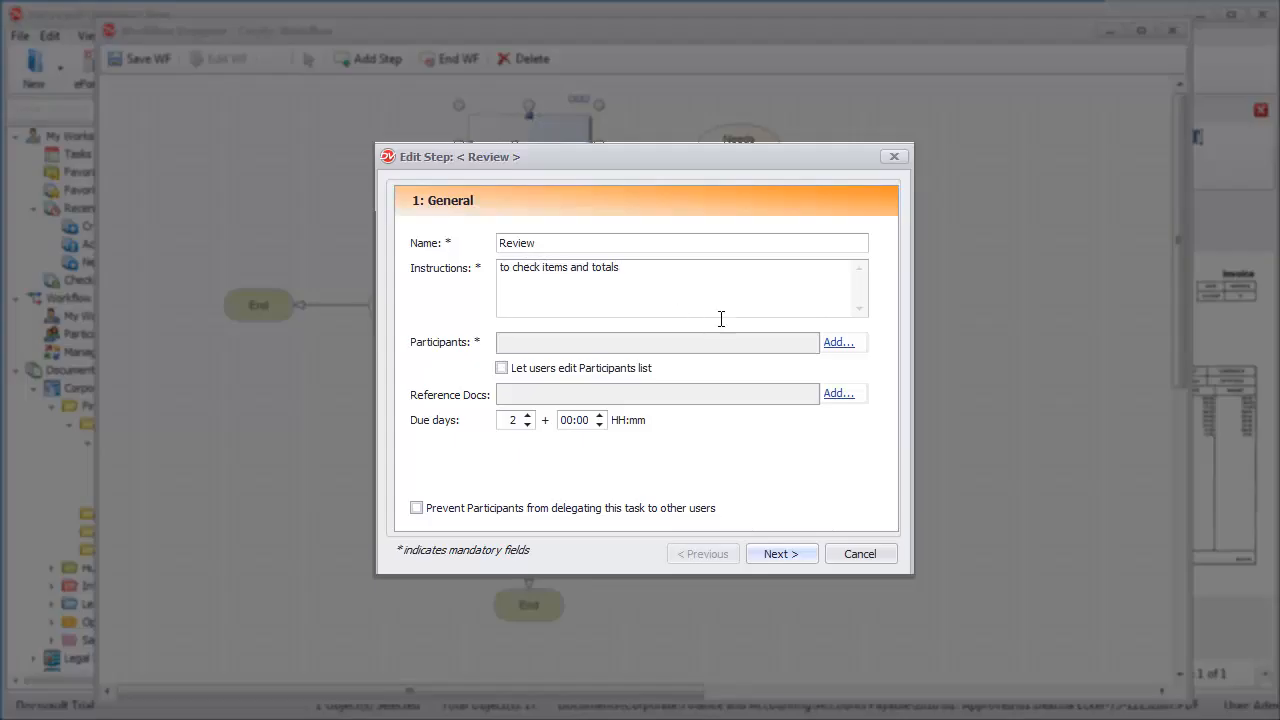
Add the user listed just below Admin as the Review step's participant and attach Price_List_2016.jpg as reference document
left_click(837, 352)
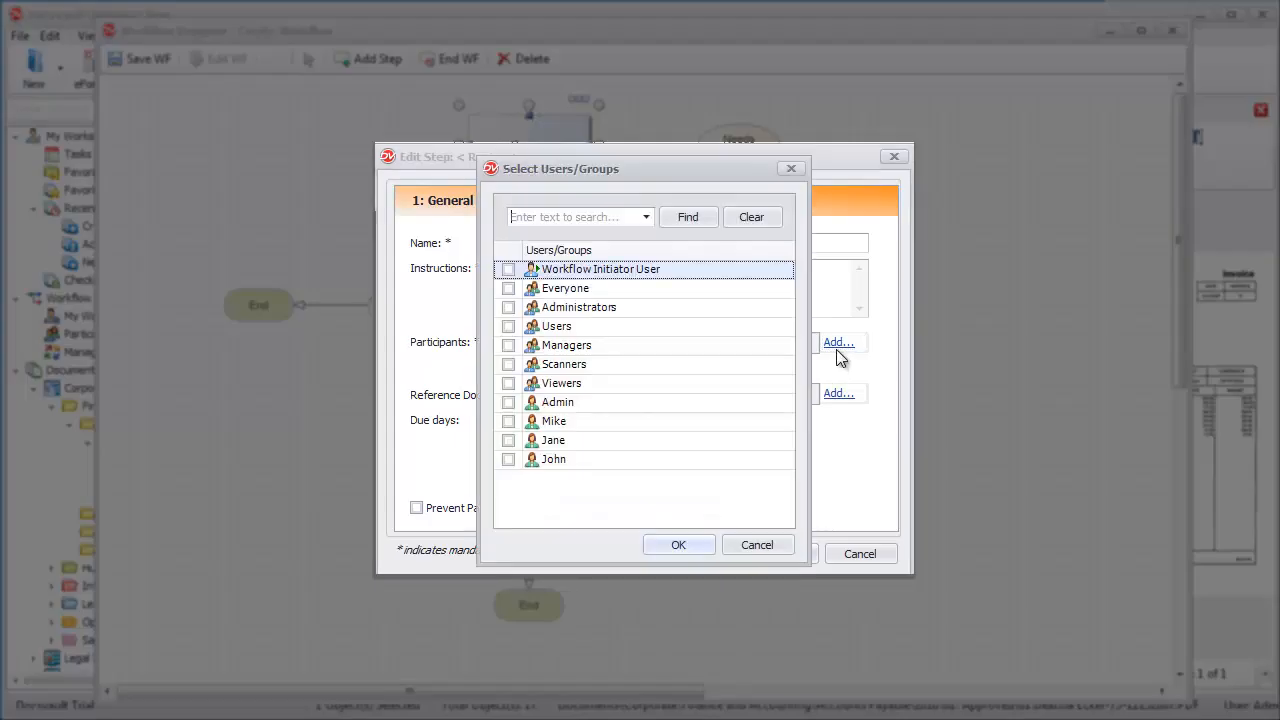
left_click(512, 425)
left_click(509, 422)
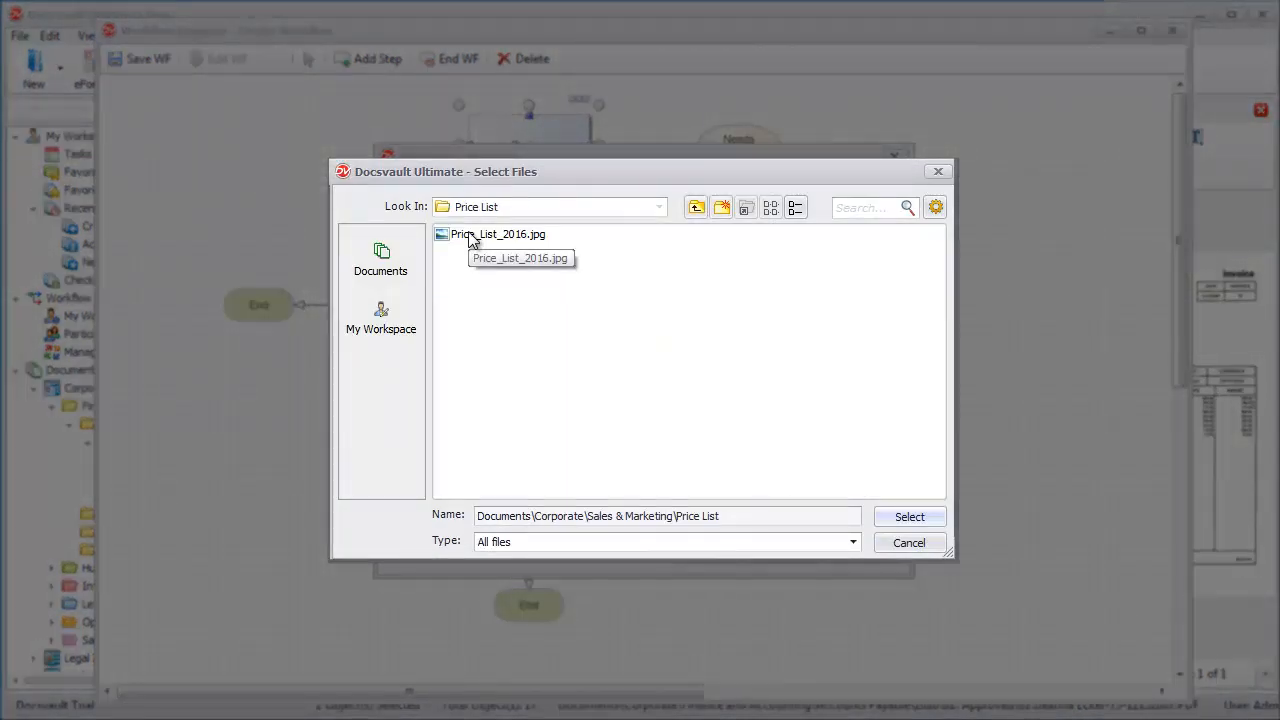
left_click(472, 234)
left_click(896, 524)
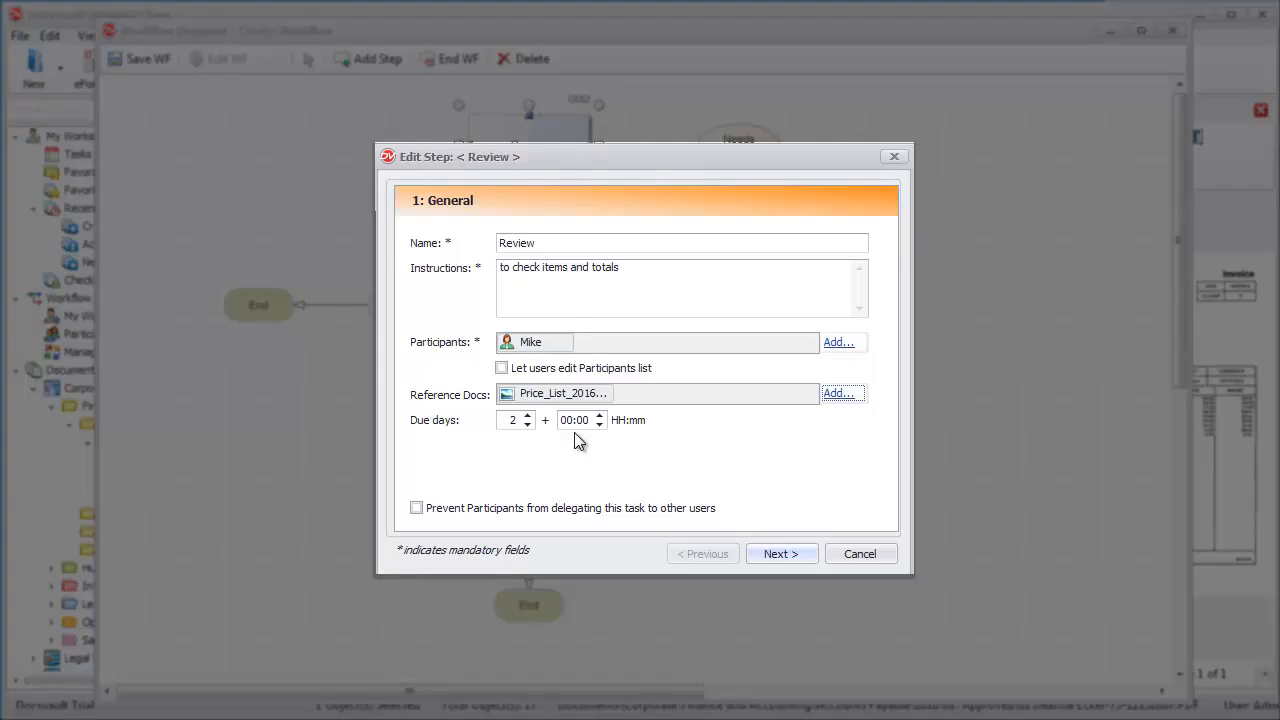
In the Review step's Reviewed transition, set the document status to For Review and change security to General
left_click(778, 556)
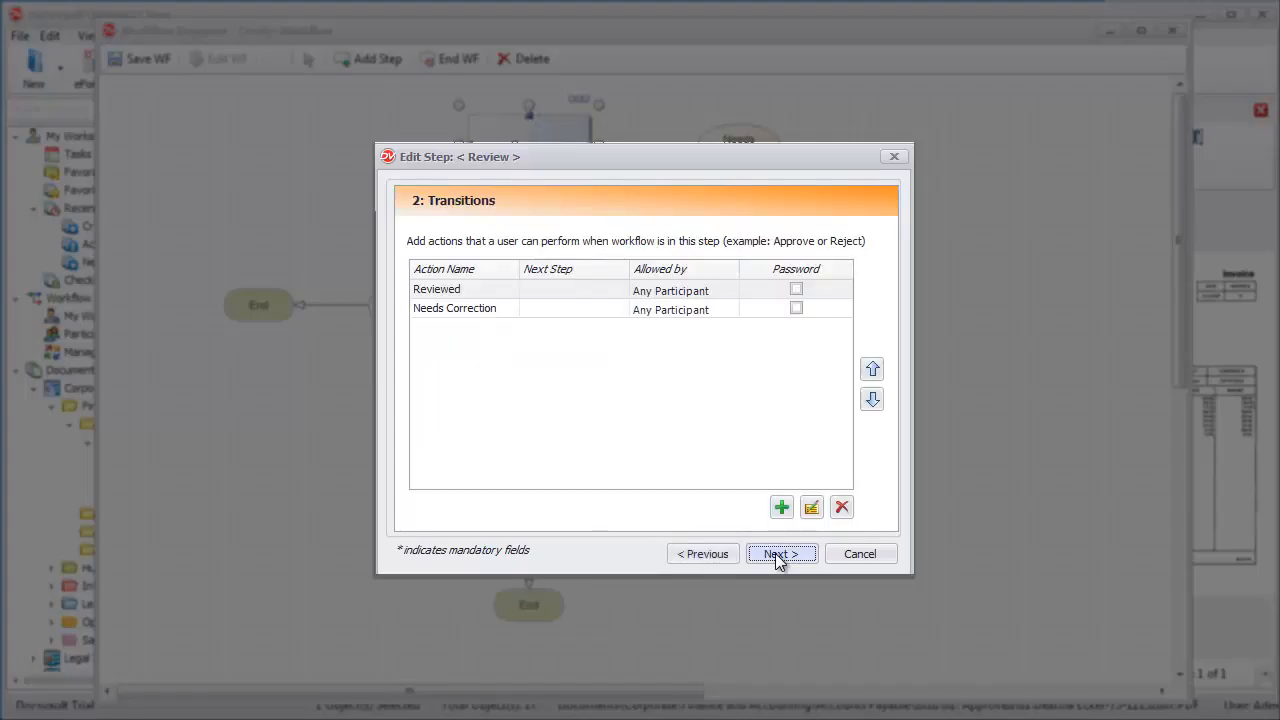
left_click(622, 296)
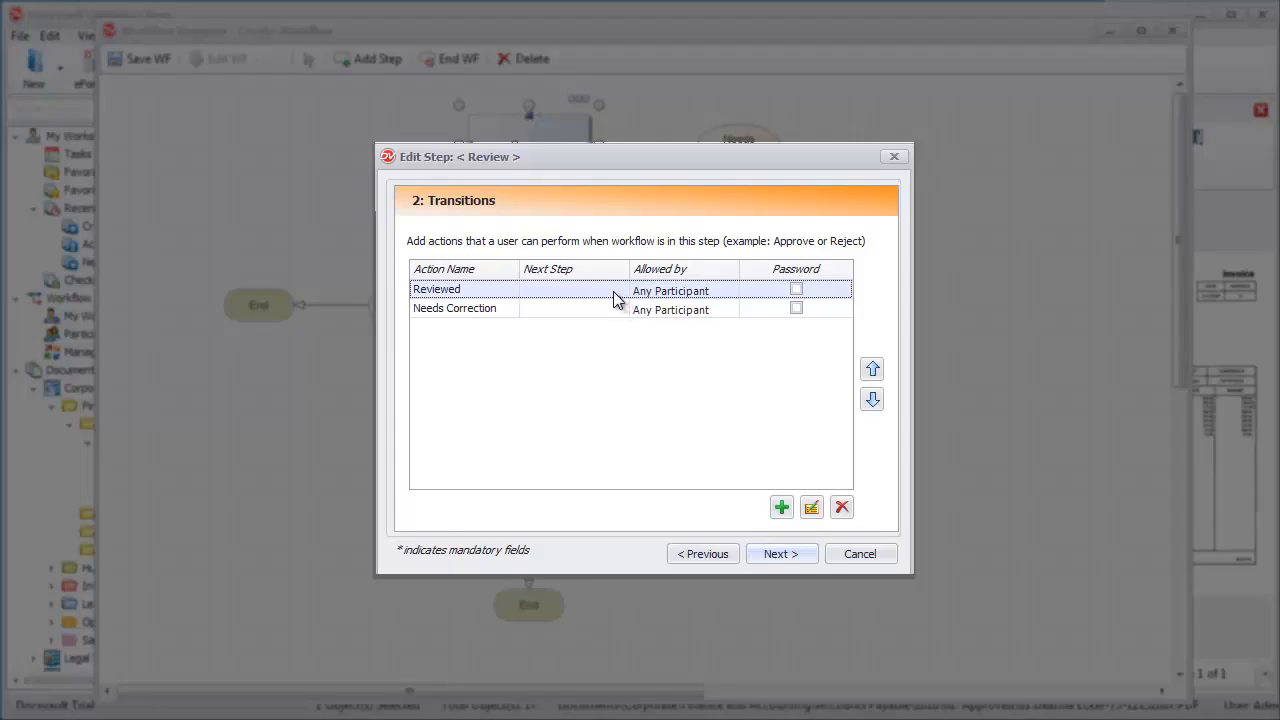
double_click(614, 298)
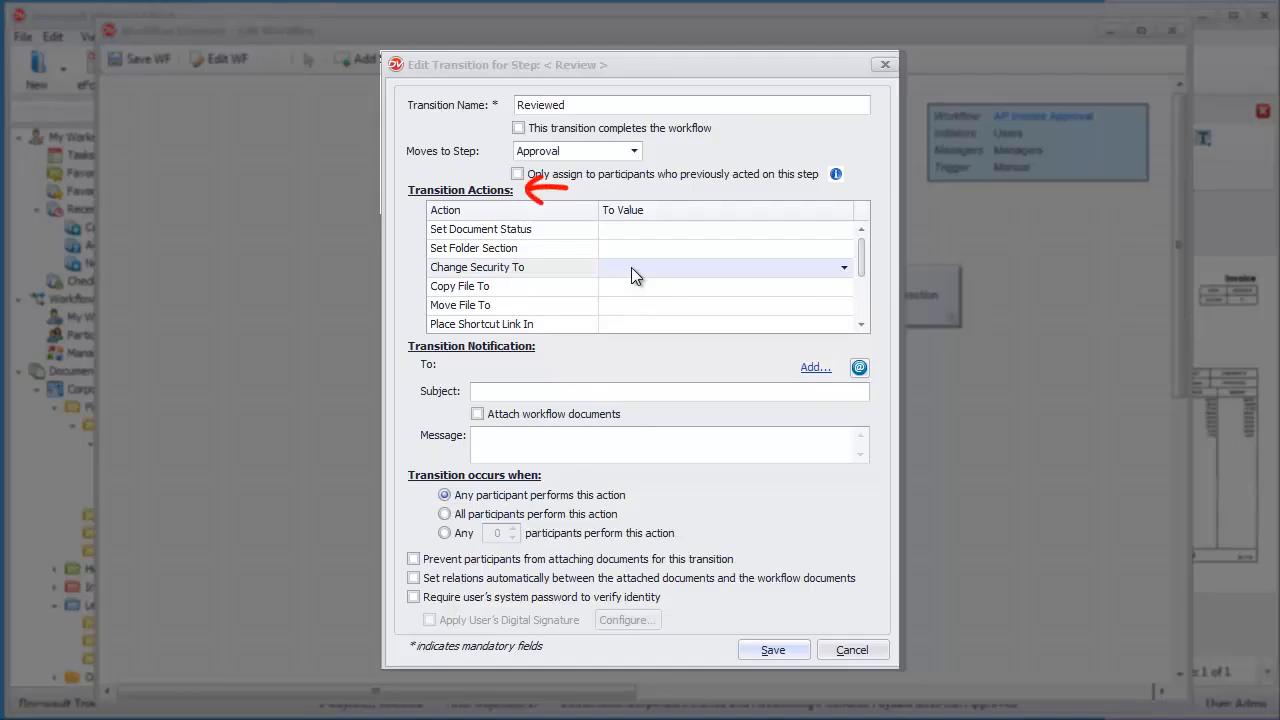
left_click(636, 234)
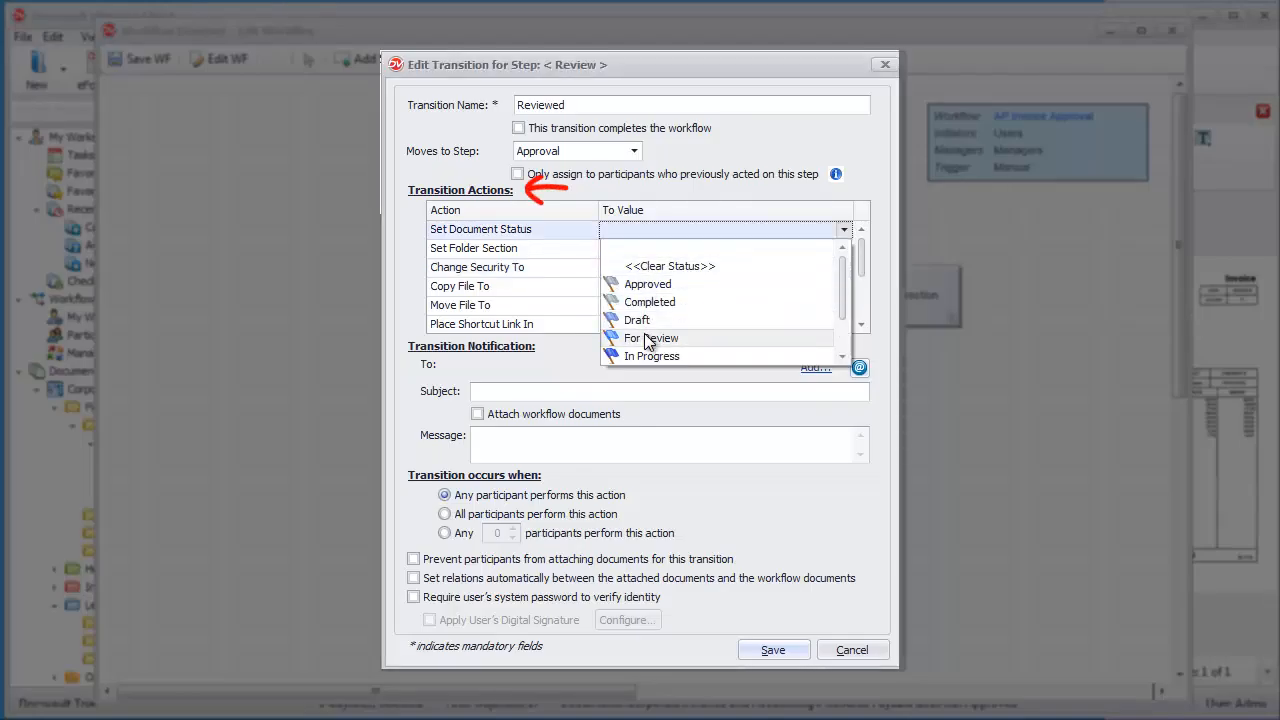
left_click(644, 333)
left_click(645, 271)
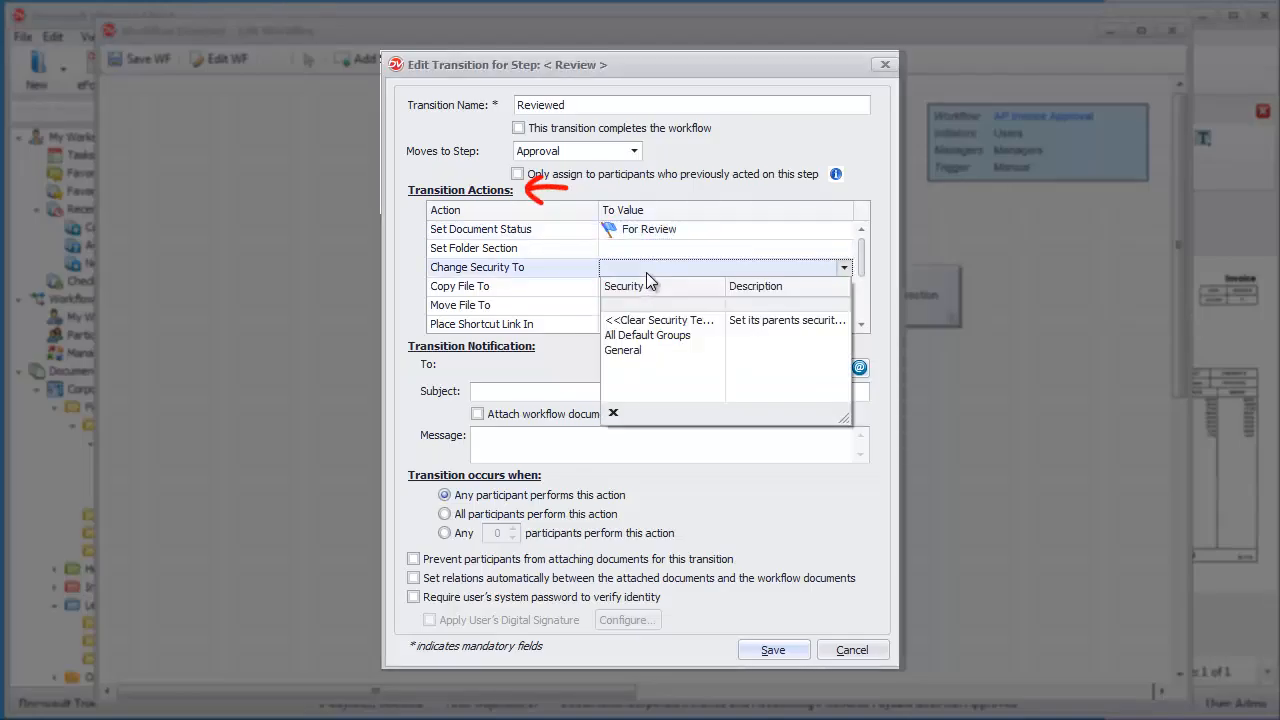
left_click(648, 351)
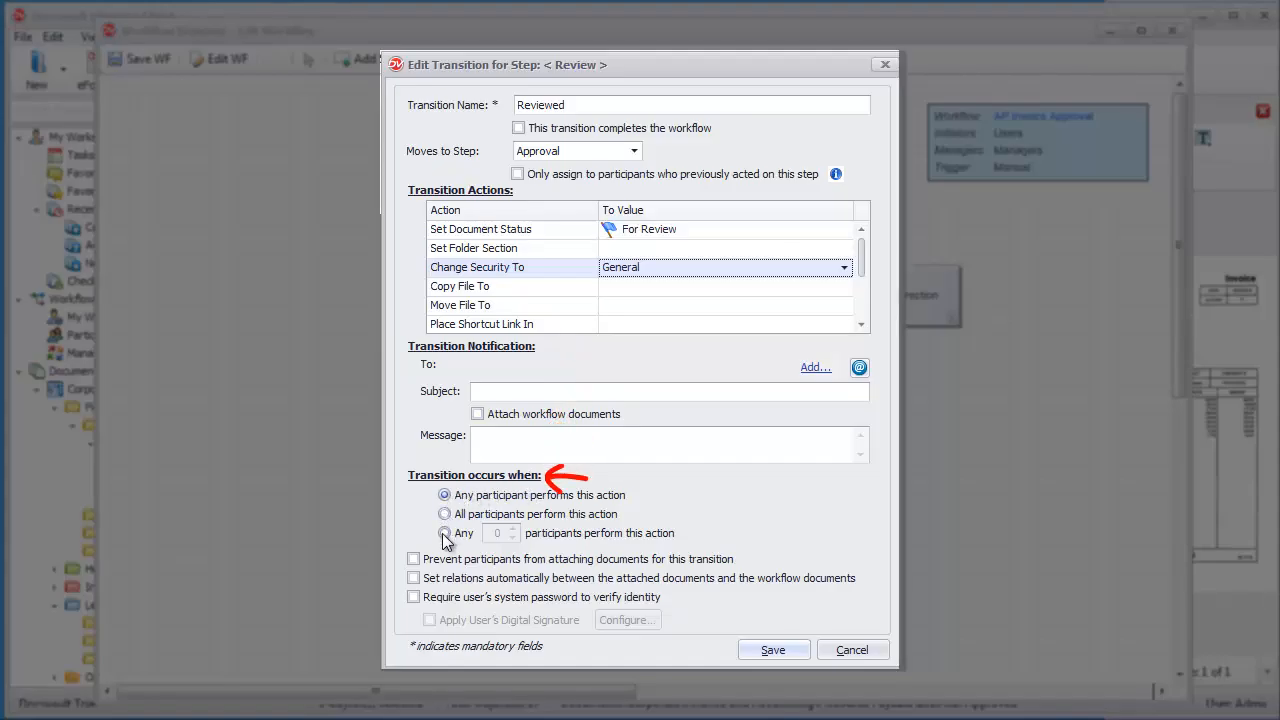
Require the user's system password for the Reviewed transition, save it and continue to the automatic actions
left_click(413, 597)
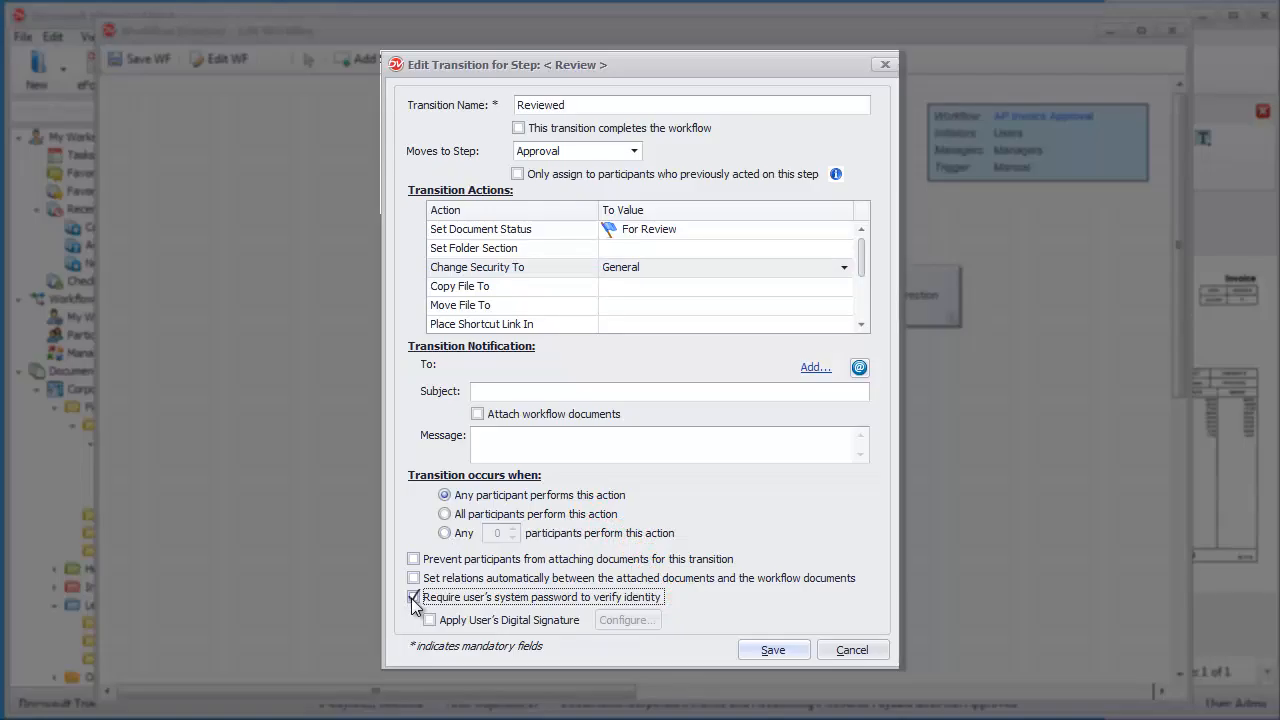
left_click(804, 654)
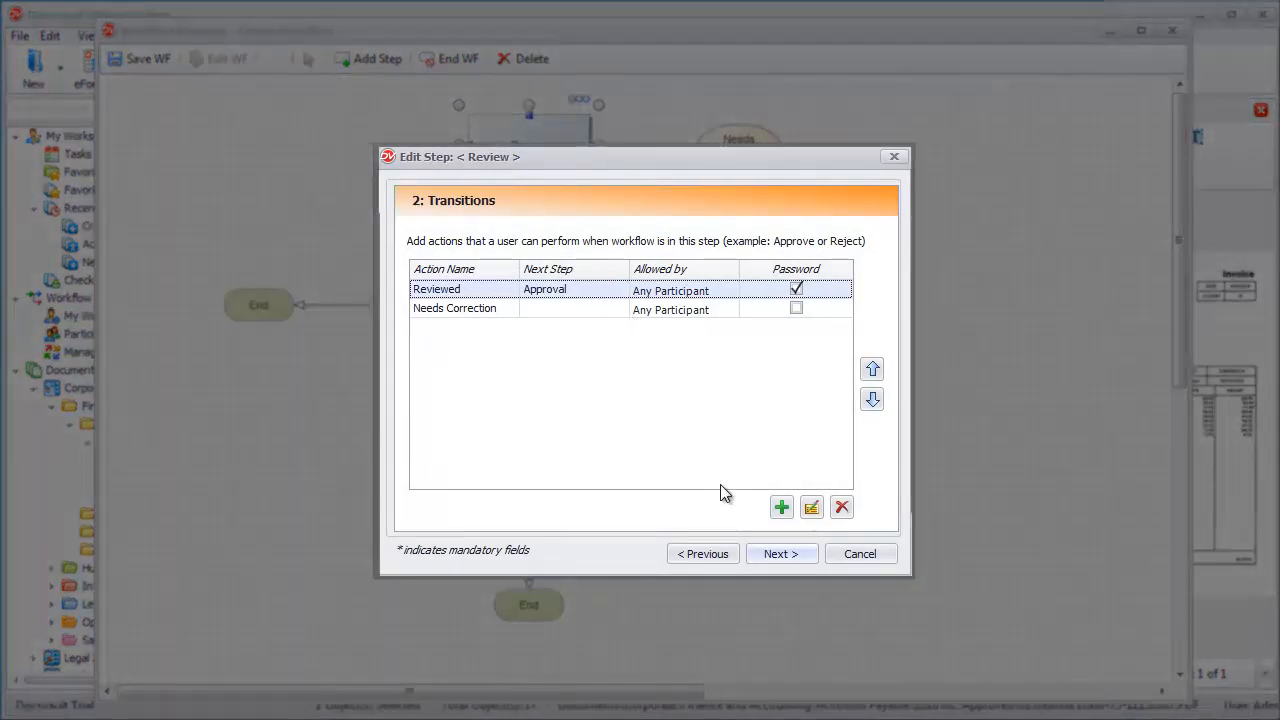
left_click(772, 553)
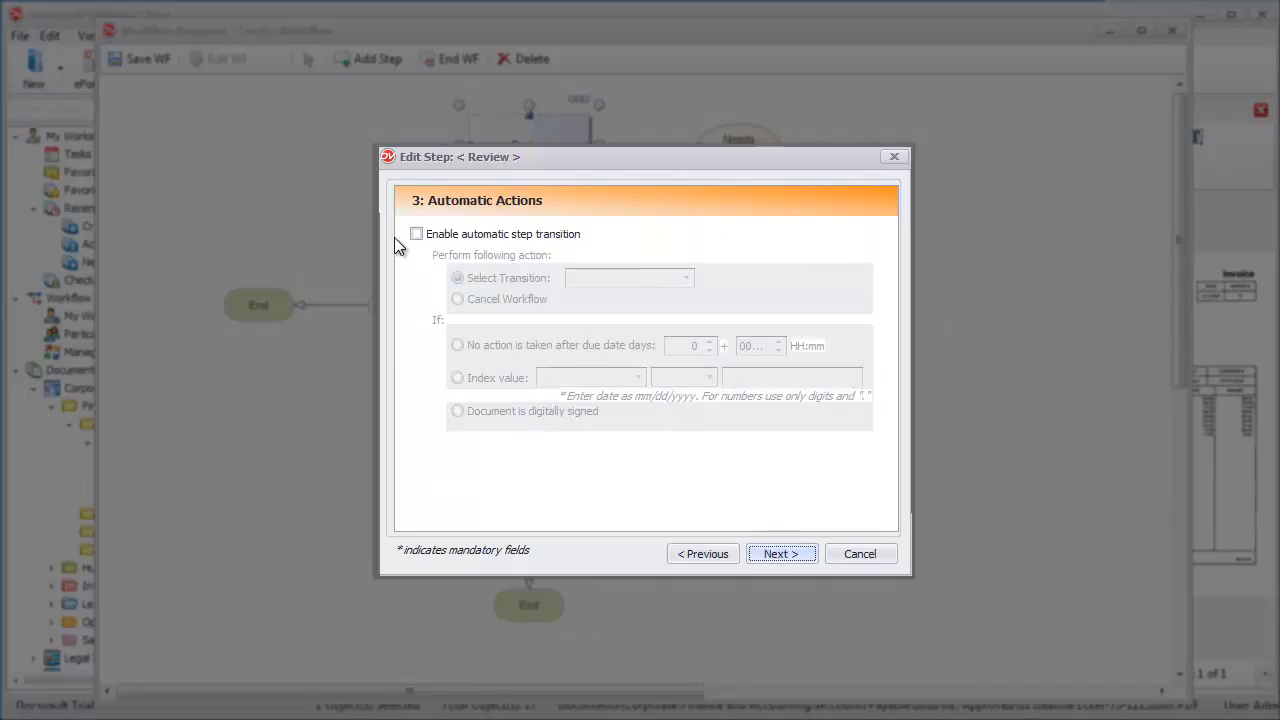
left_click(416, 234)
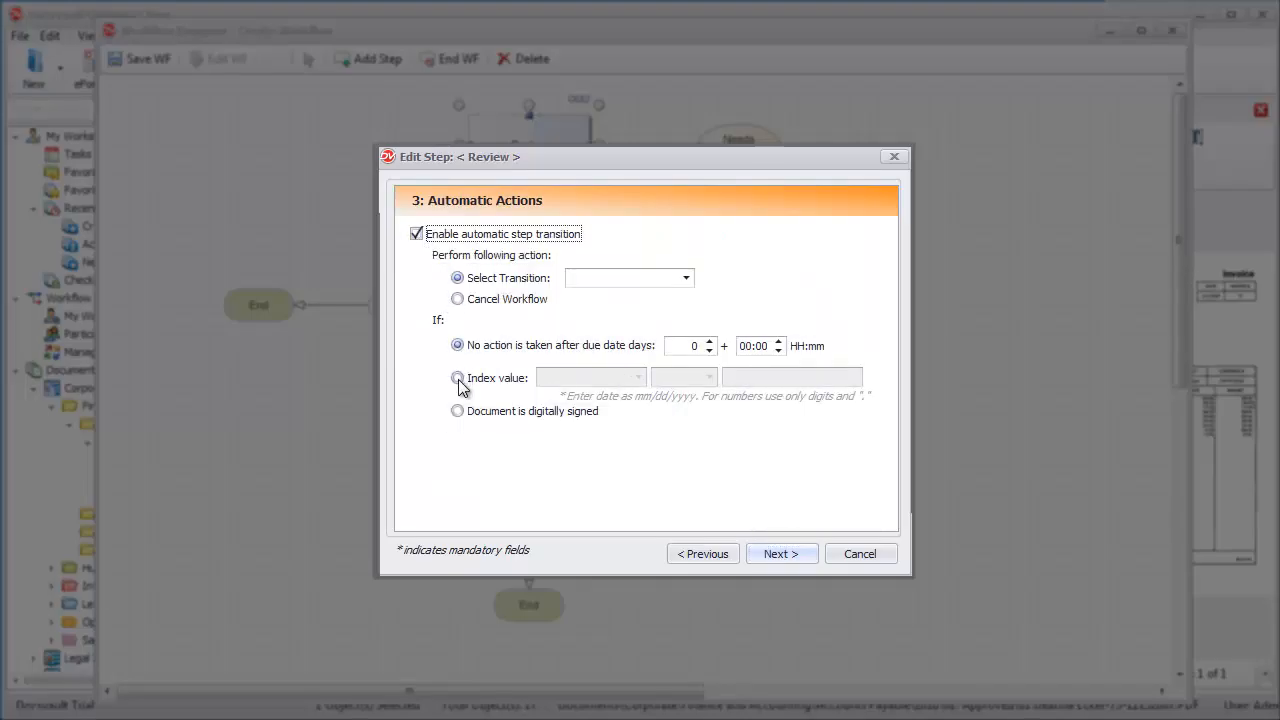
left_click(458, 378)
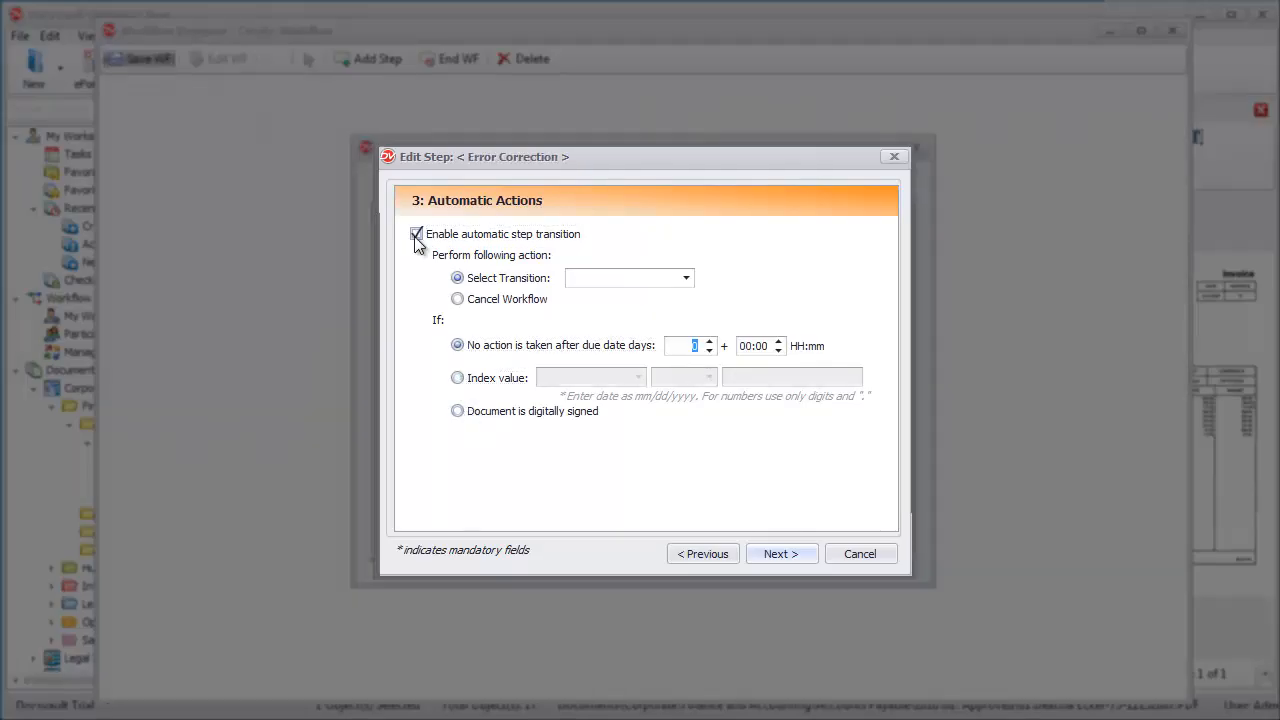
left_click(416, 235)
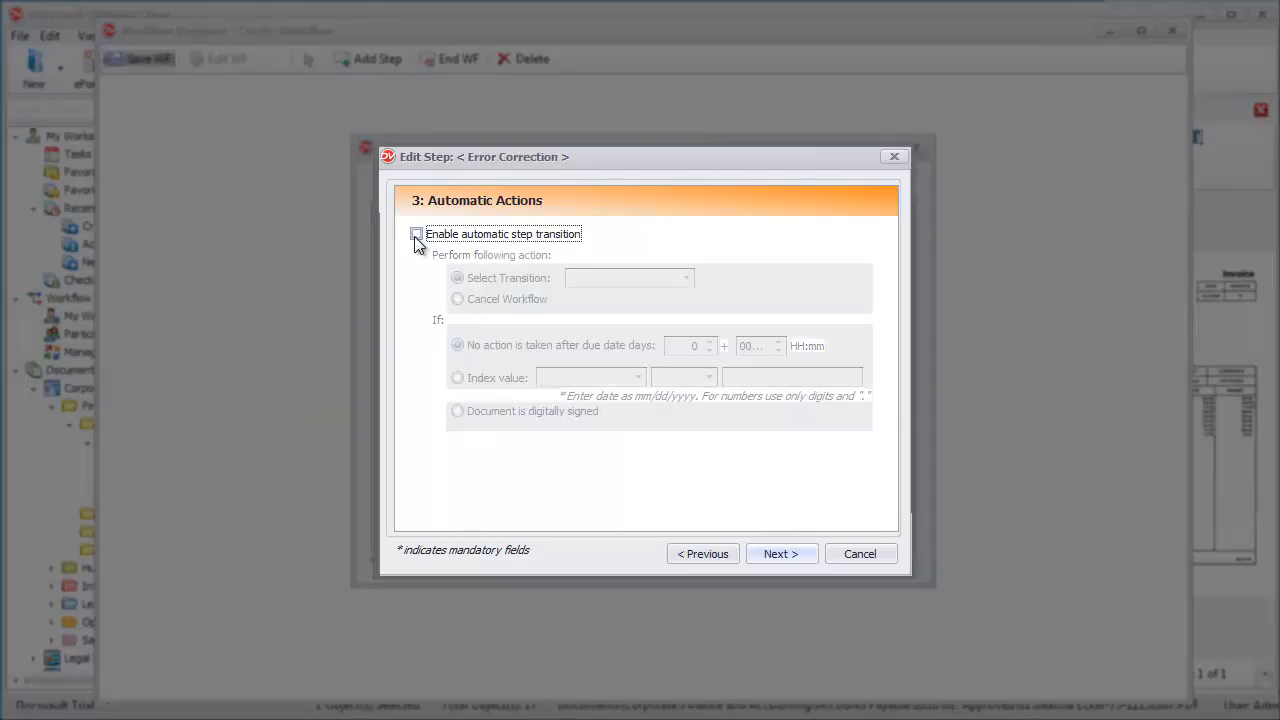
Finish the Error Correction step's setup with no reminder or notification enabled
left_click(780, 553)
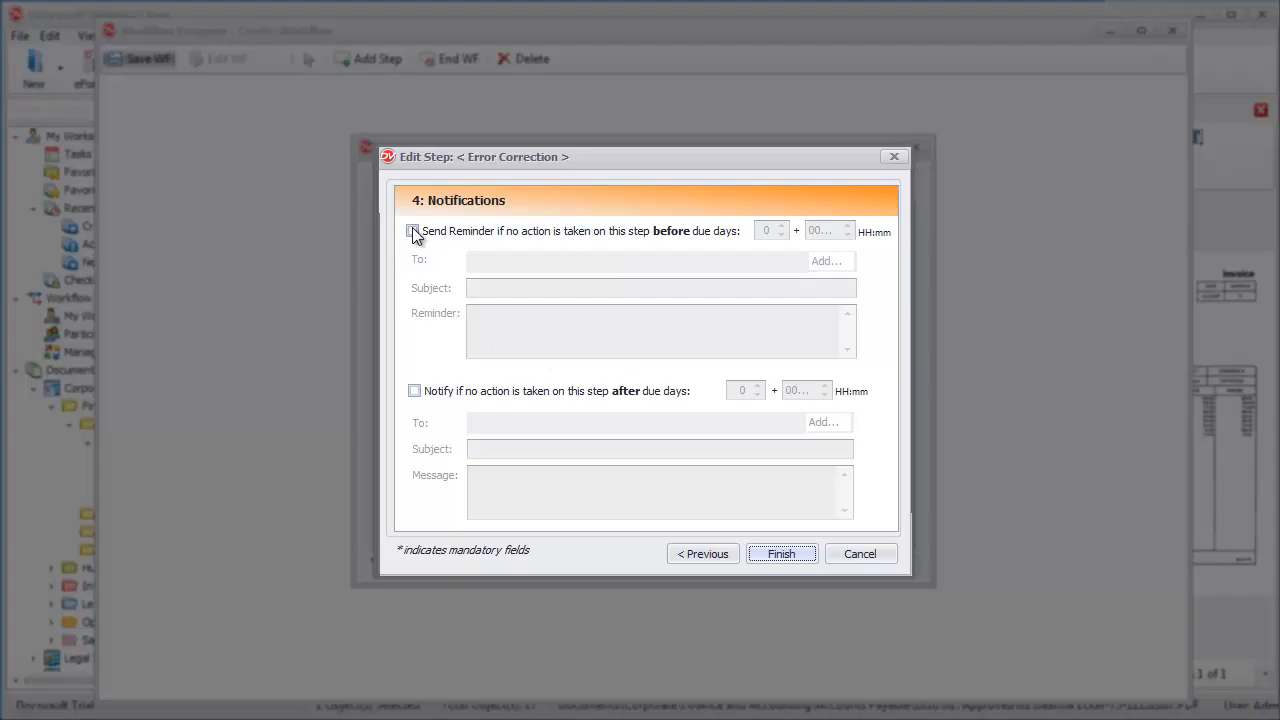
left_click(414, 233)
left_click(414, 233)
left_click(779, 554)
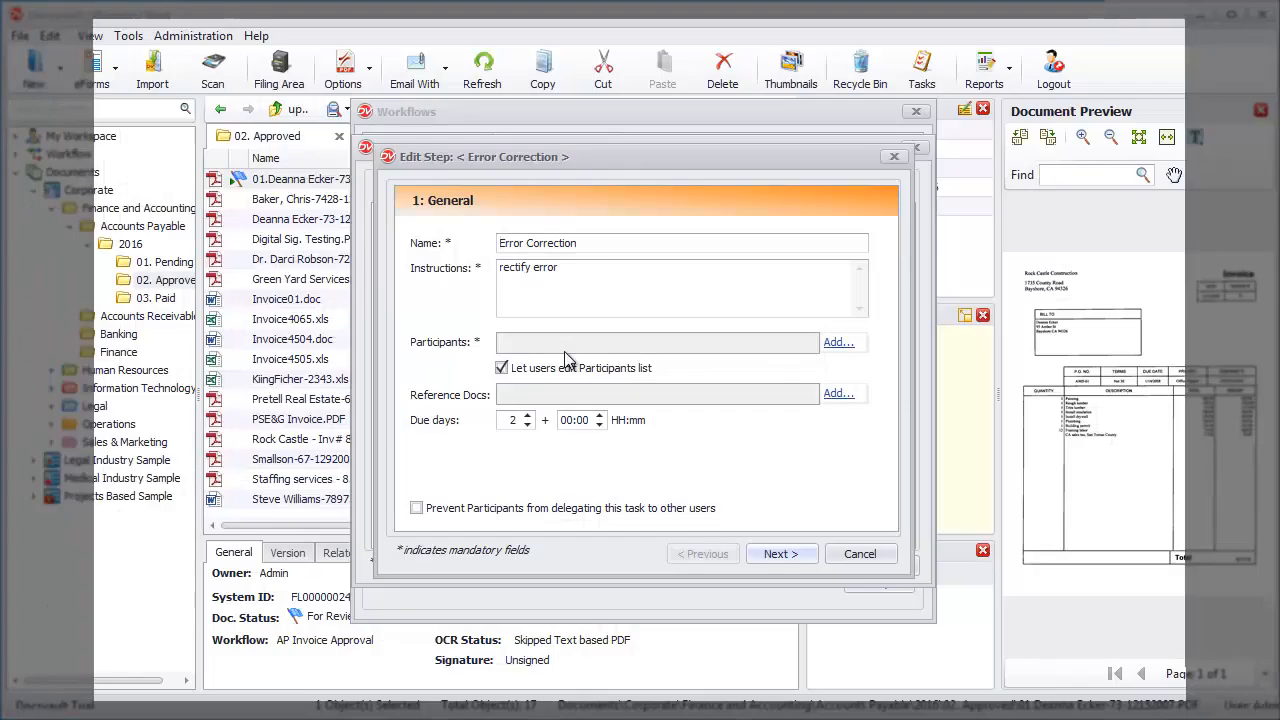
Add Workflow Initiator User as the participant of the Error Correction step
left_click(836, 345)
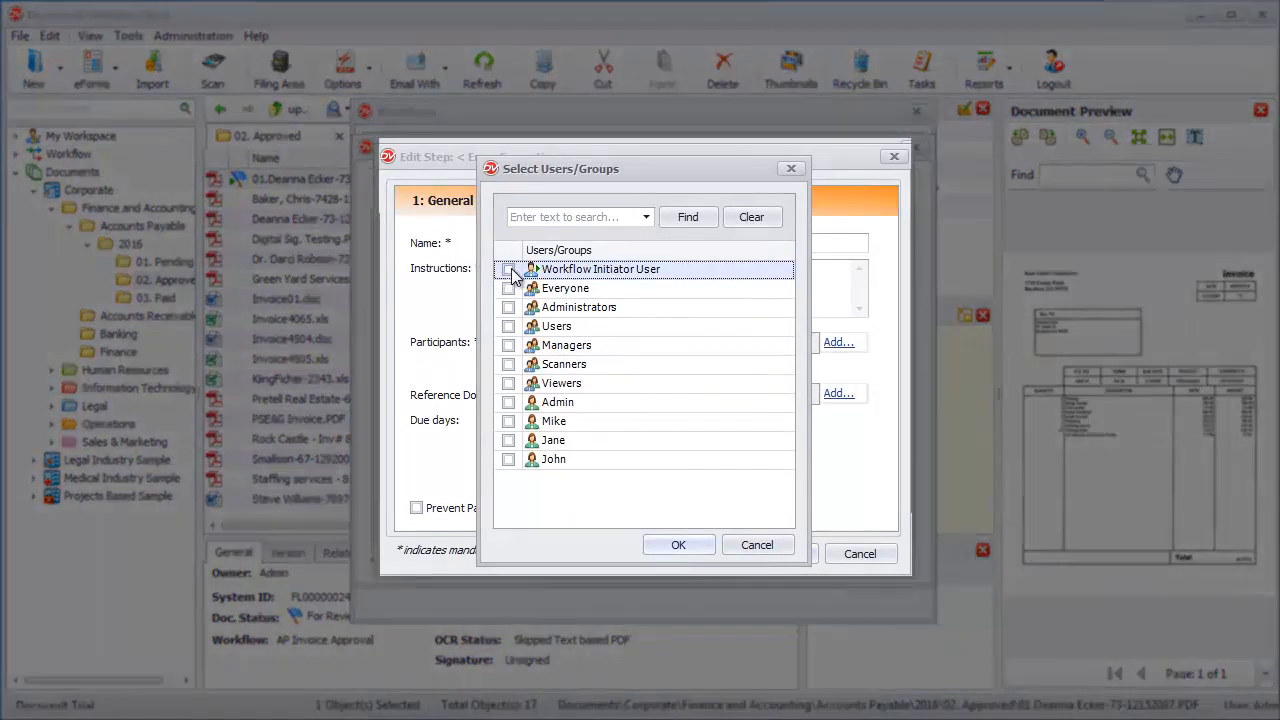
left_click(508, 269)
left_click(683, 548)
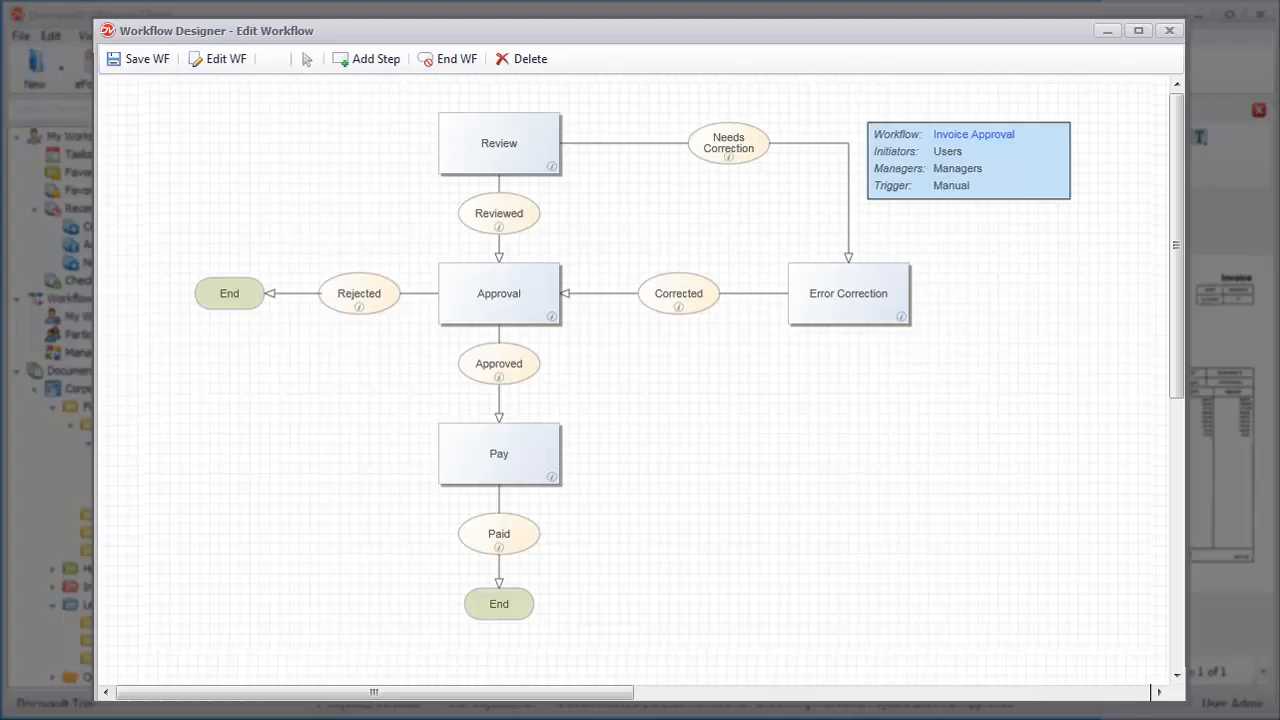
Open the Approval step's settings and let users edit its participants list
left_click(541, 314)
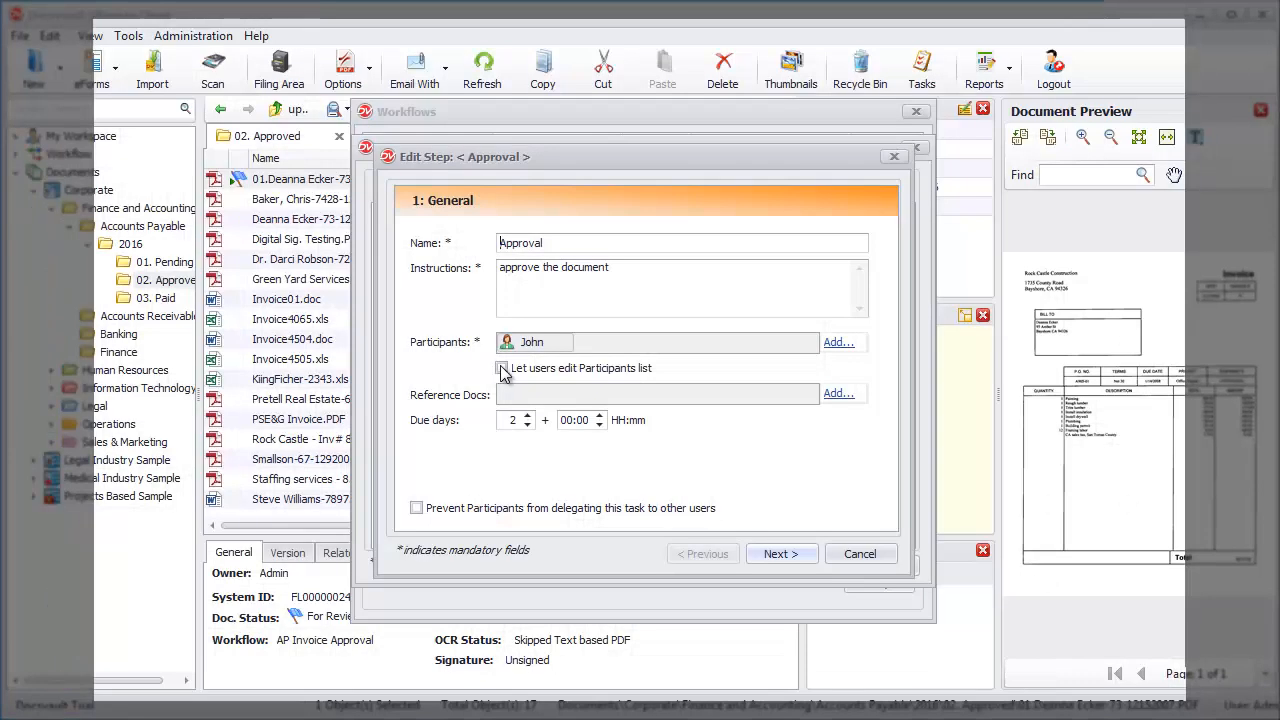
left_click(502, 368)
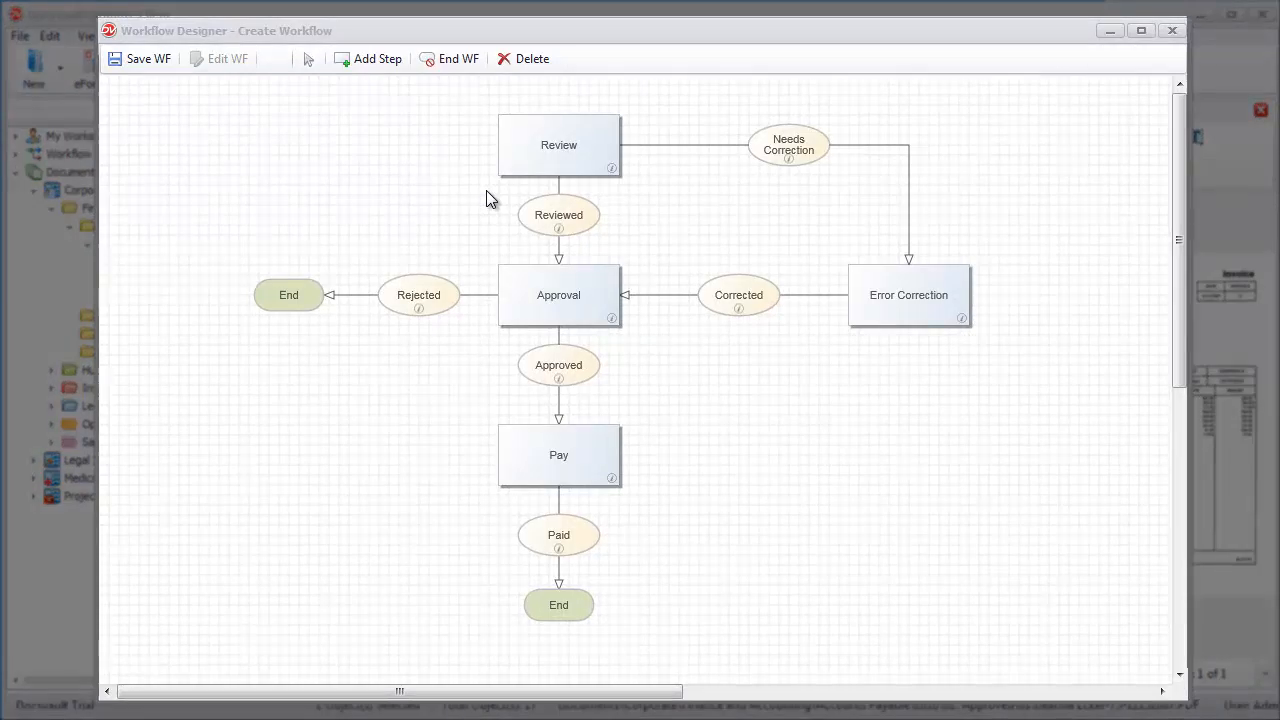
Start saving the workflow, naming it "AP Invoice Approval" with the description "Invoice Approval"
left_click(159, 65)
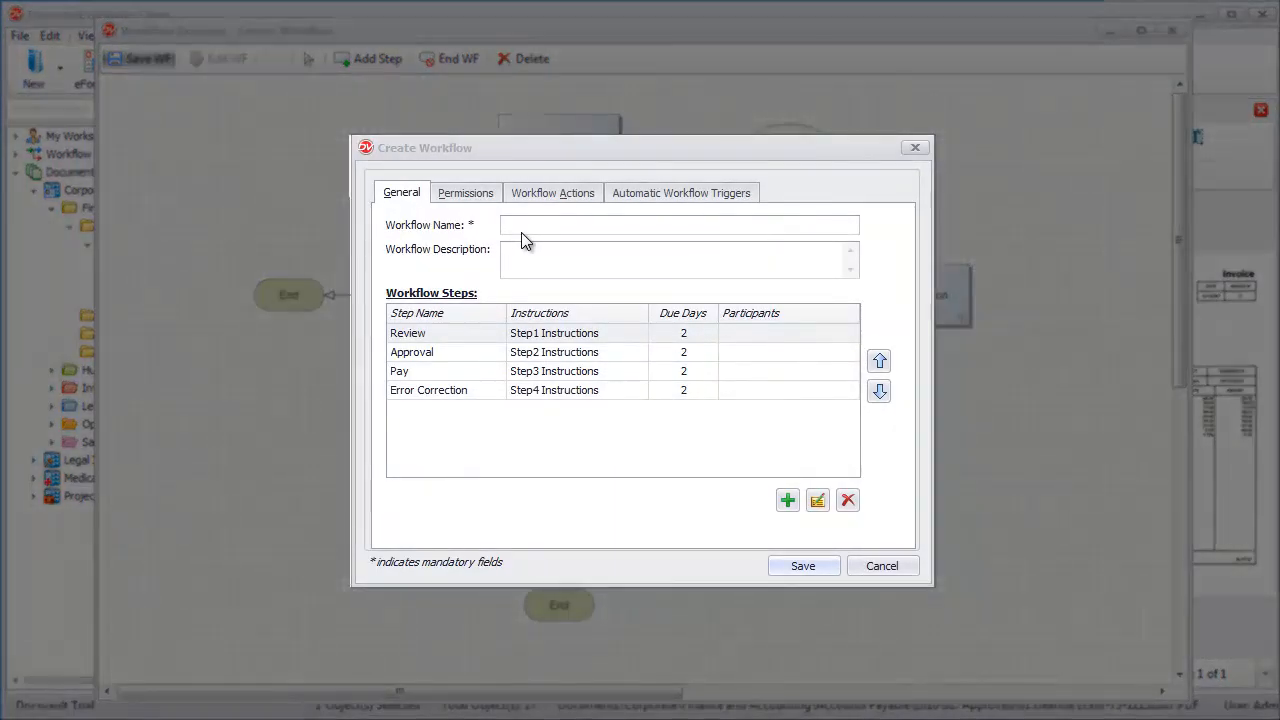
left_click(521, 232)
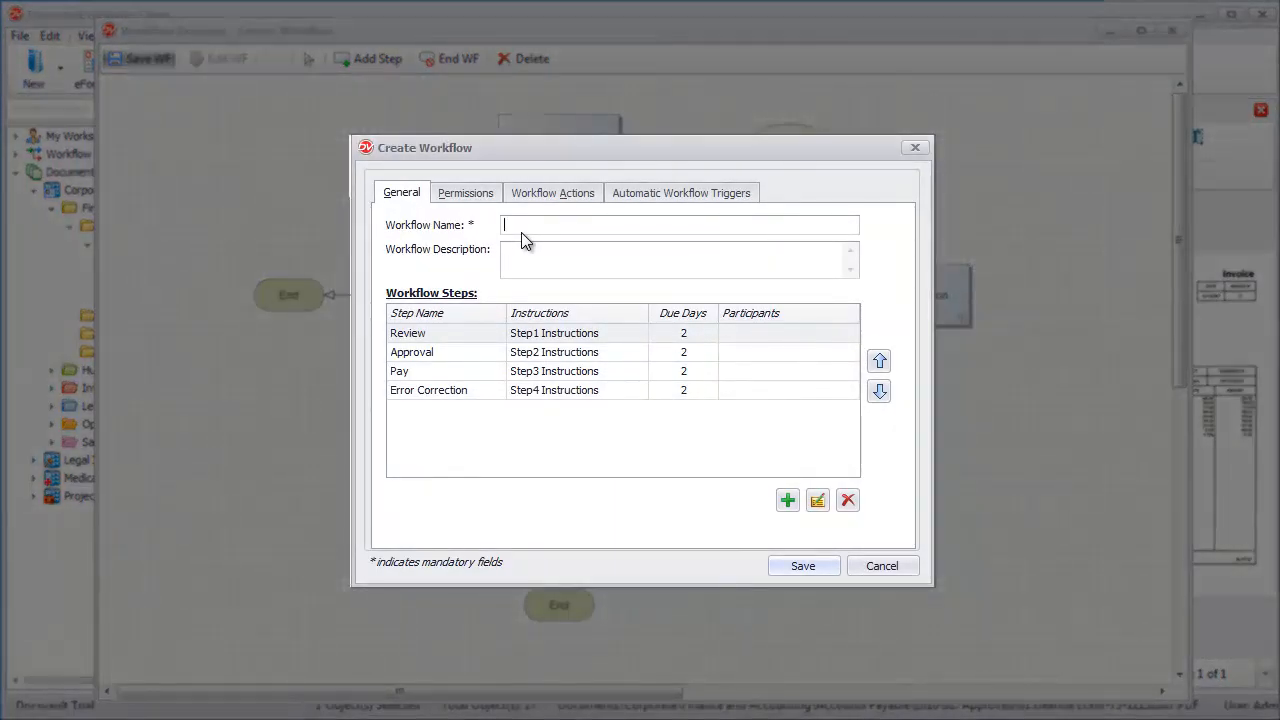
type("AP Invoice Approval")
key("Tab")
type("Invoice Approval")
In the workflow's permissions, add the Users group as initiators
left_click(452, 200)
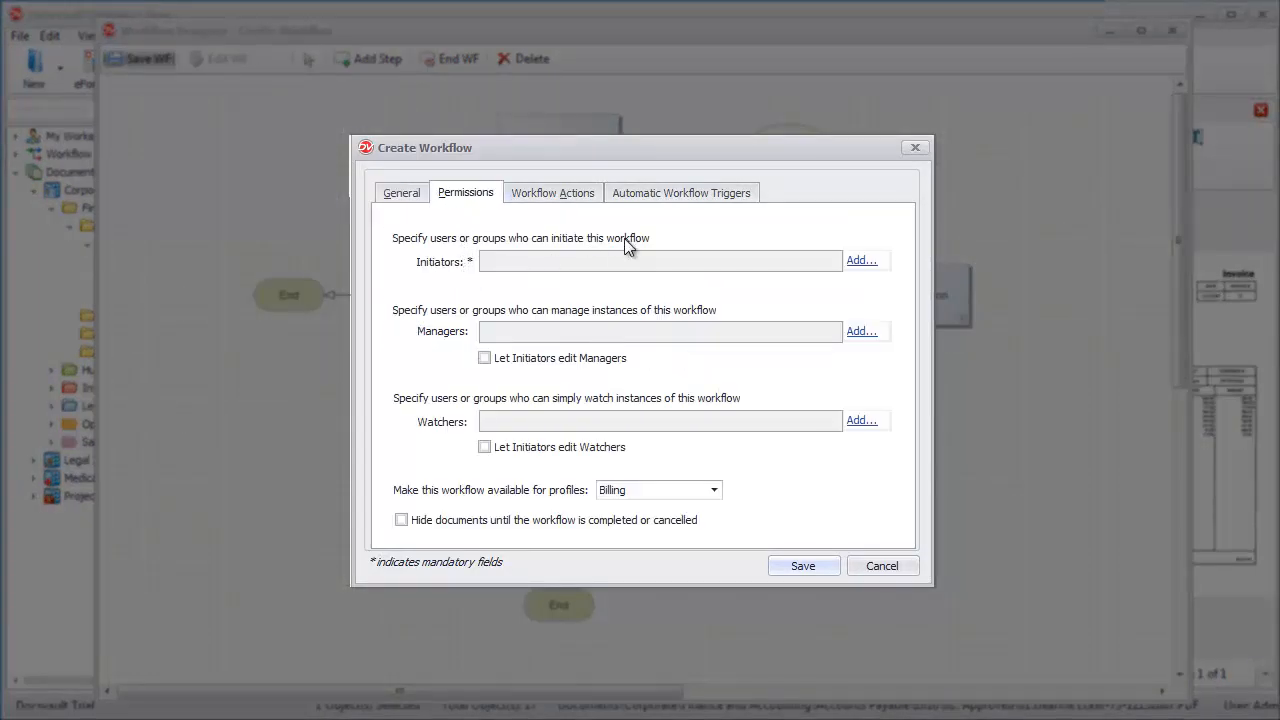
left_click(860, 260)
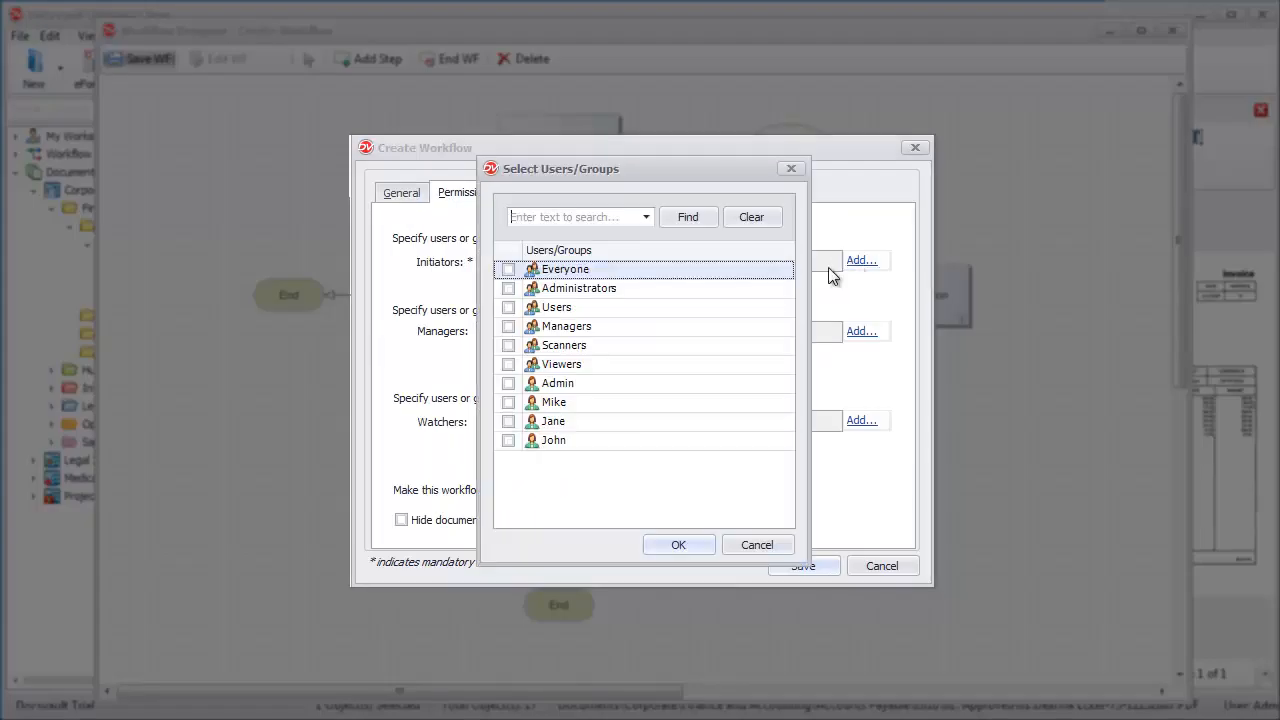
left_click(509, 308)
left_click(663, 545)
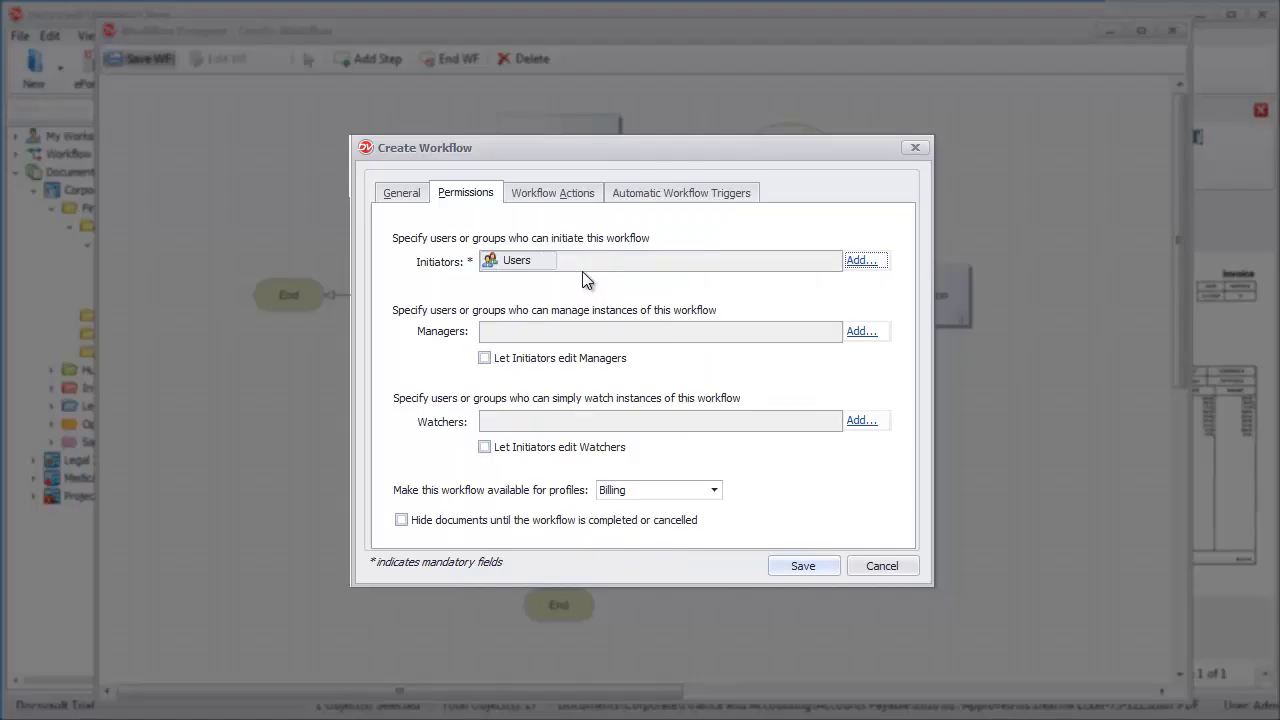
Add the Managers group as the workflow's managers and the Viewers group as its watchers
left_click(864, 332)
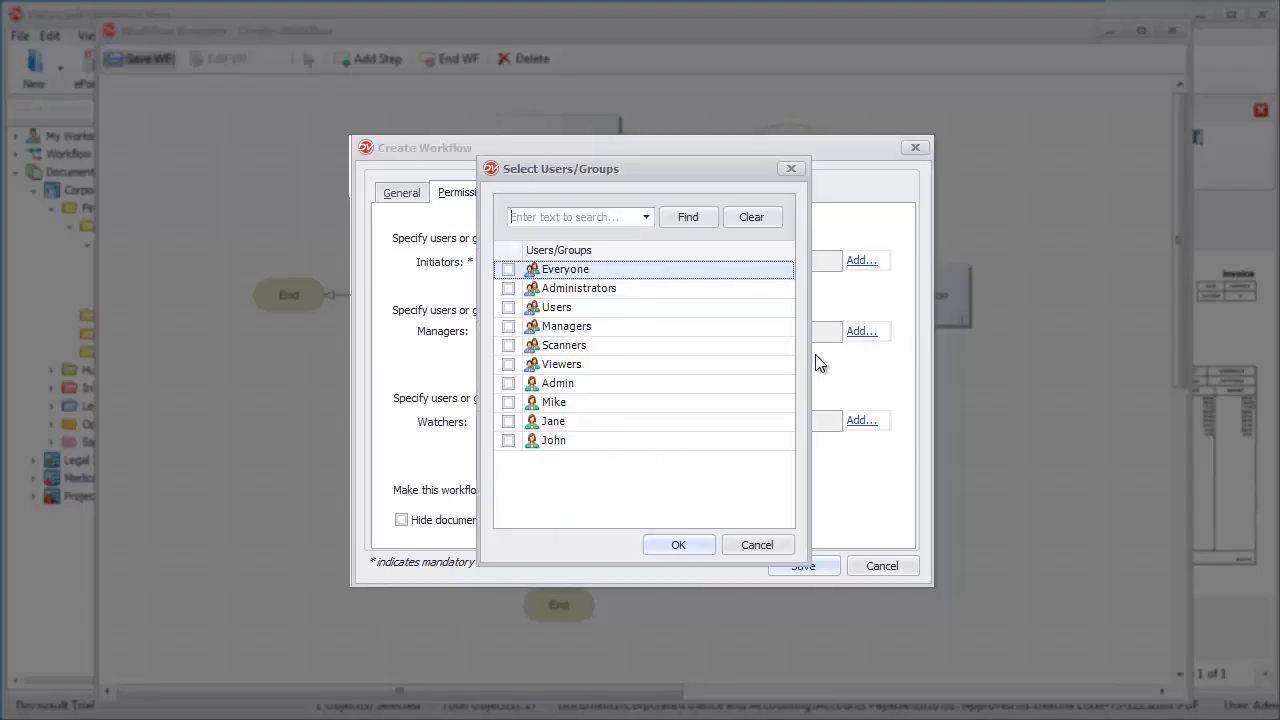
left_click(678, 545)
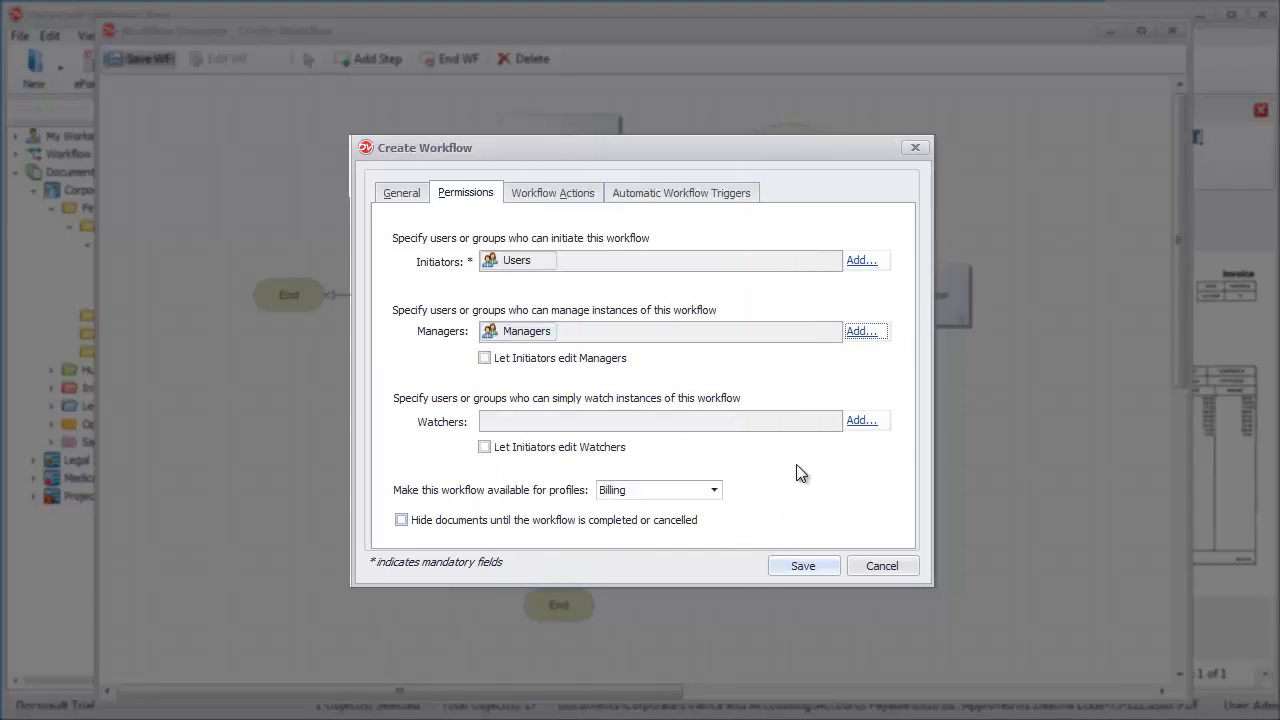
left_click(860, 421)
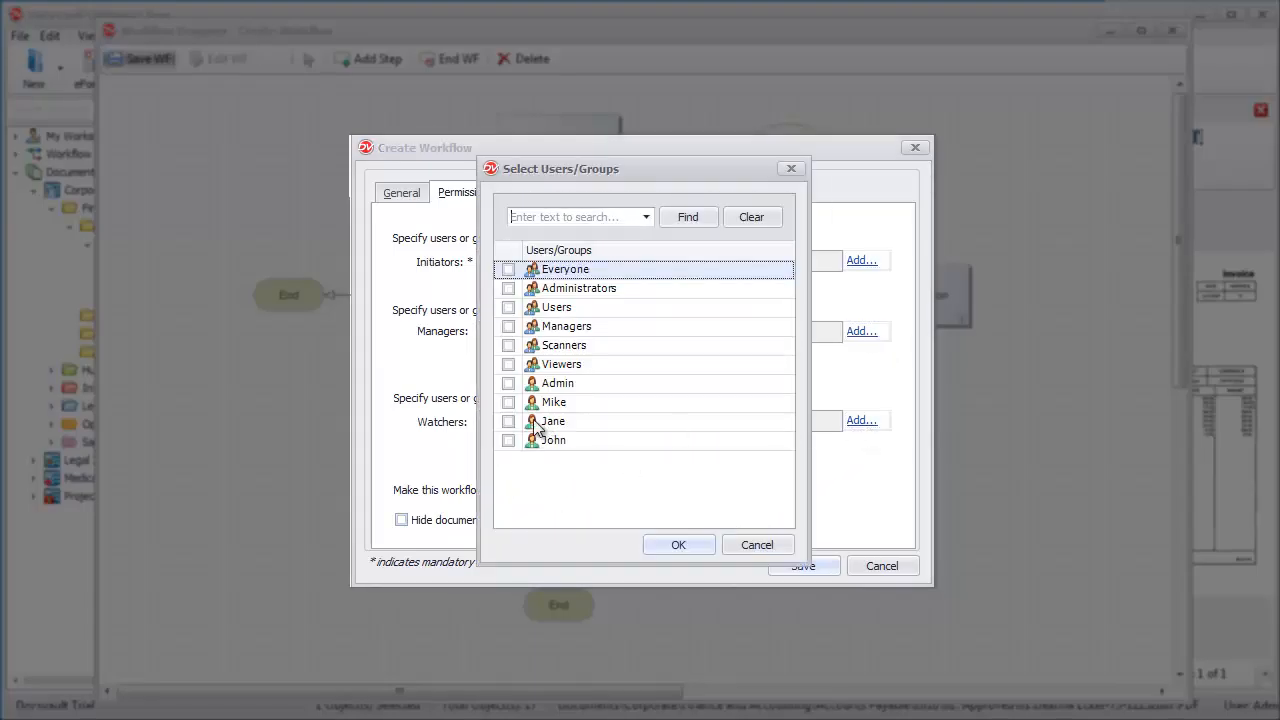
left_click(508, 364)
left_click(678, 545)
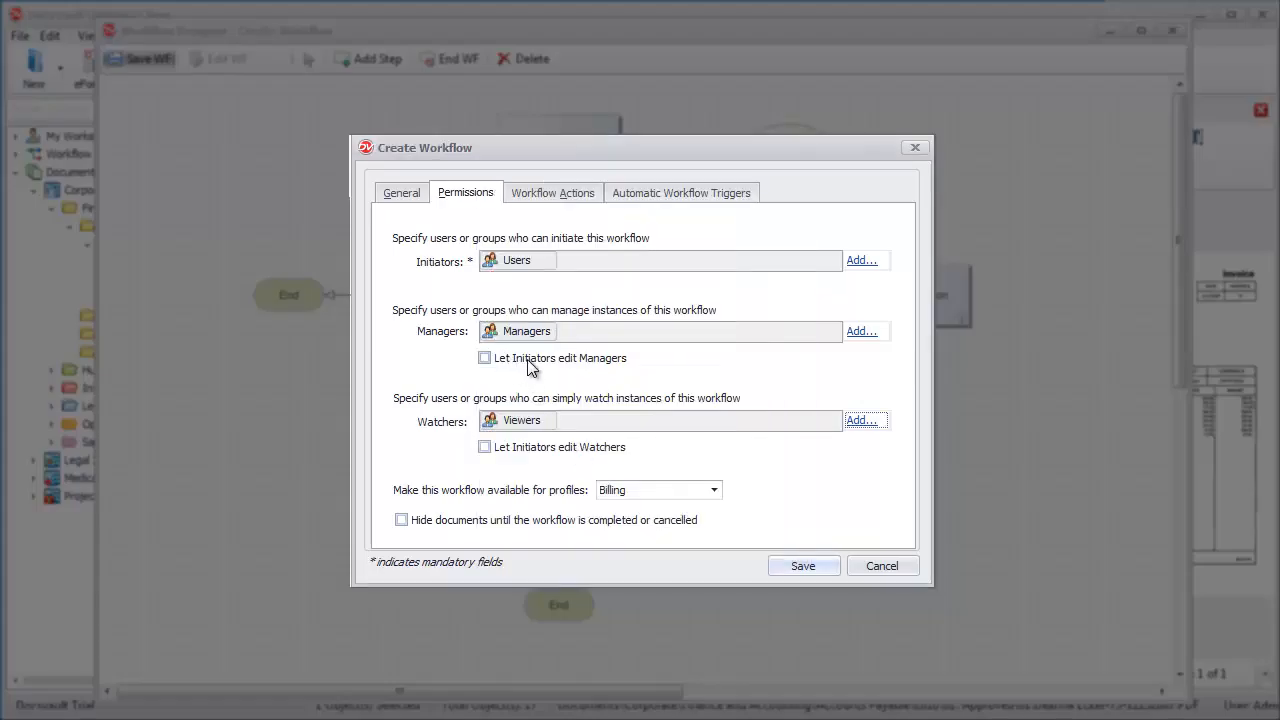
Let initiators edit the workflow's managers and review the profiles the workflow is available for
left_click(530, 367)
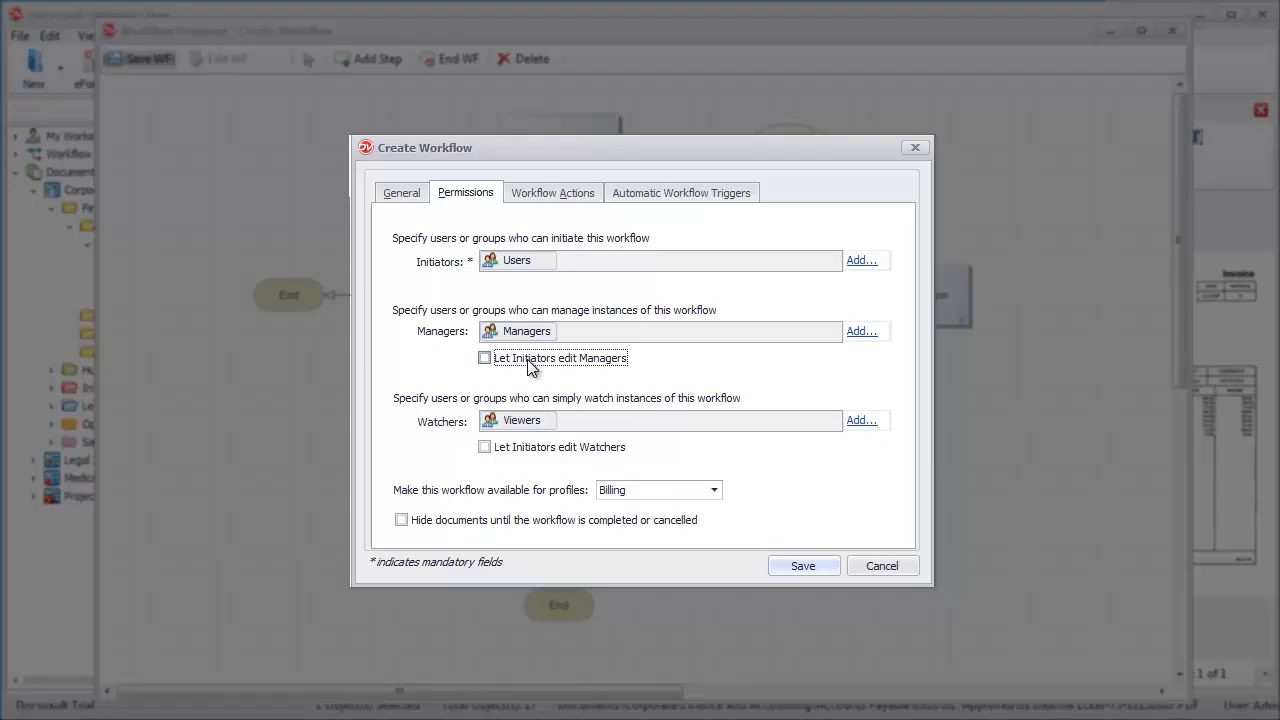
left_click(530, 367)
left_click(640, 494)
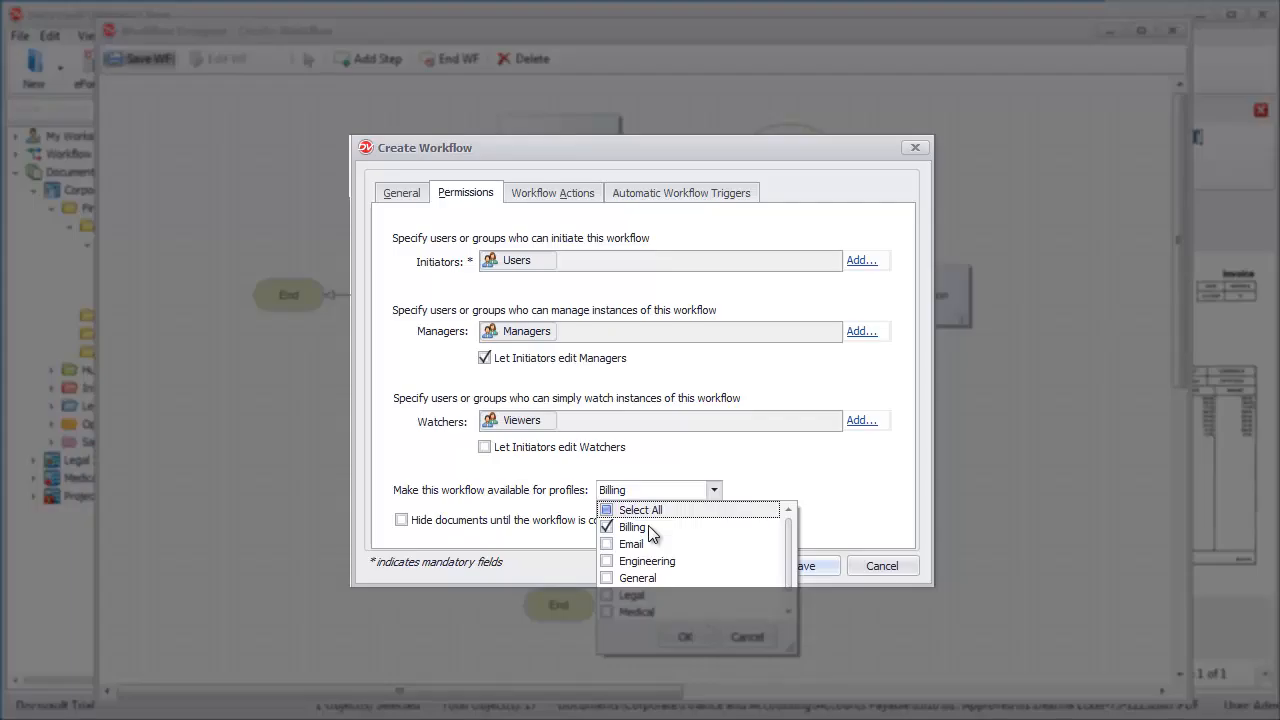
left_click(765, 484)
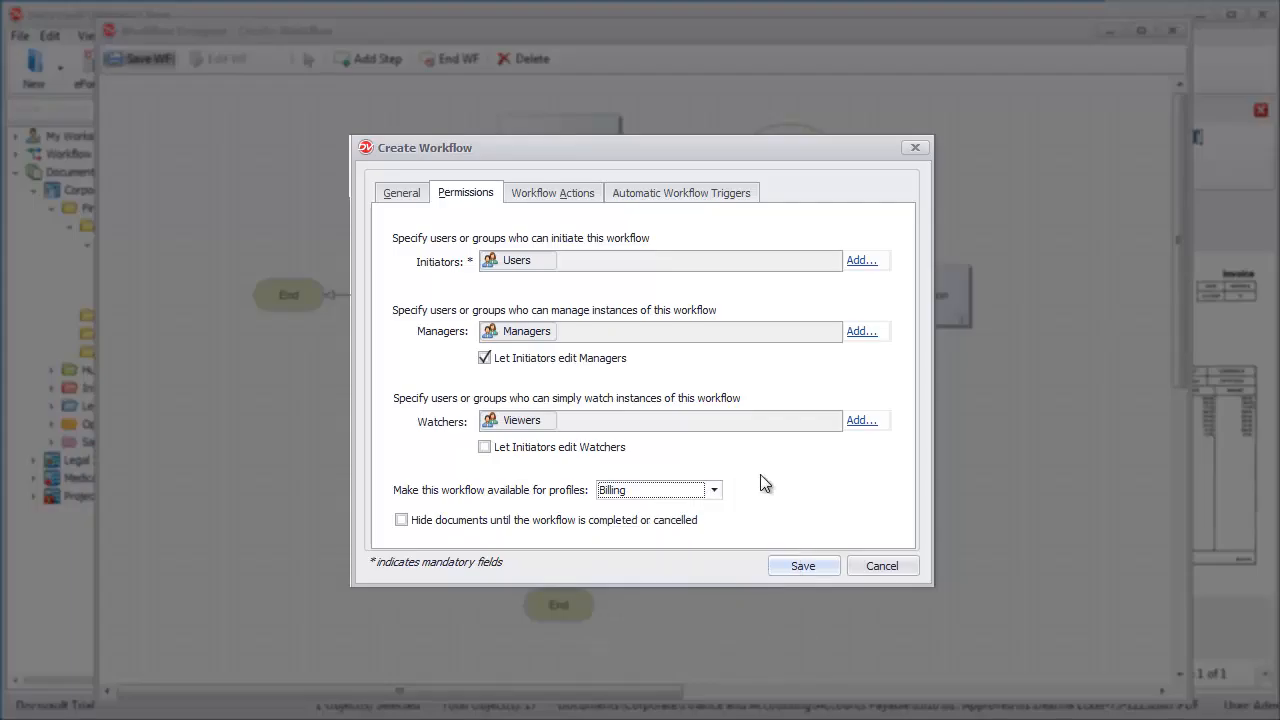
Set the workflow actions to change the document status to For Review on initiation and Rejected on cancellation
left_click(551, 196)
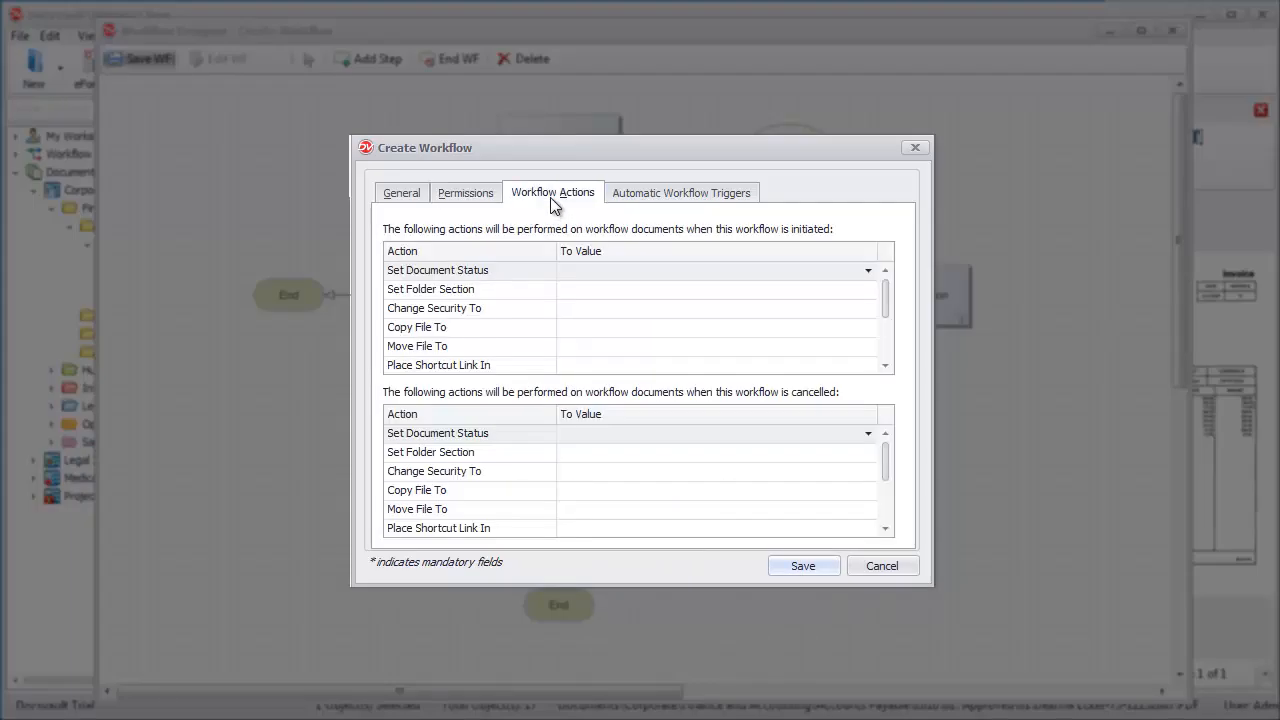
left_click(639, 273)
left_click(624, 379)
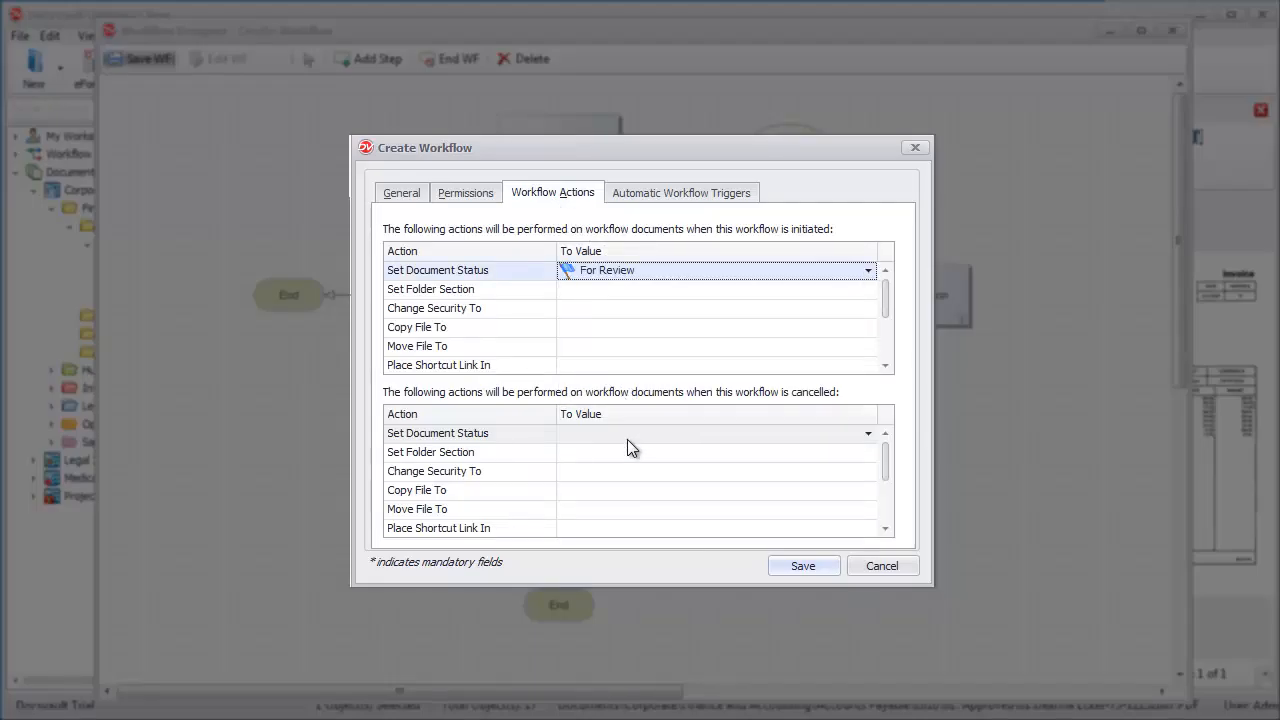
left_click(627, 440)
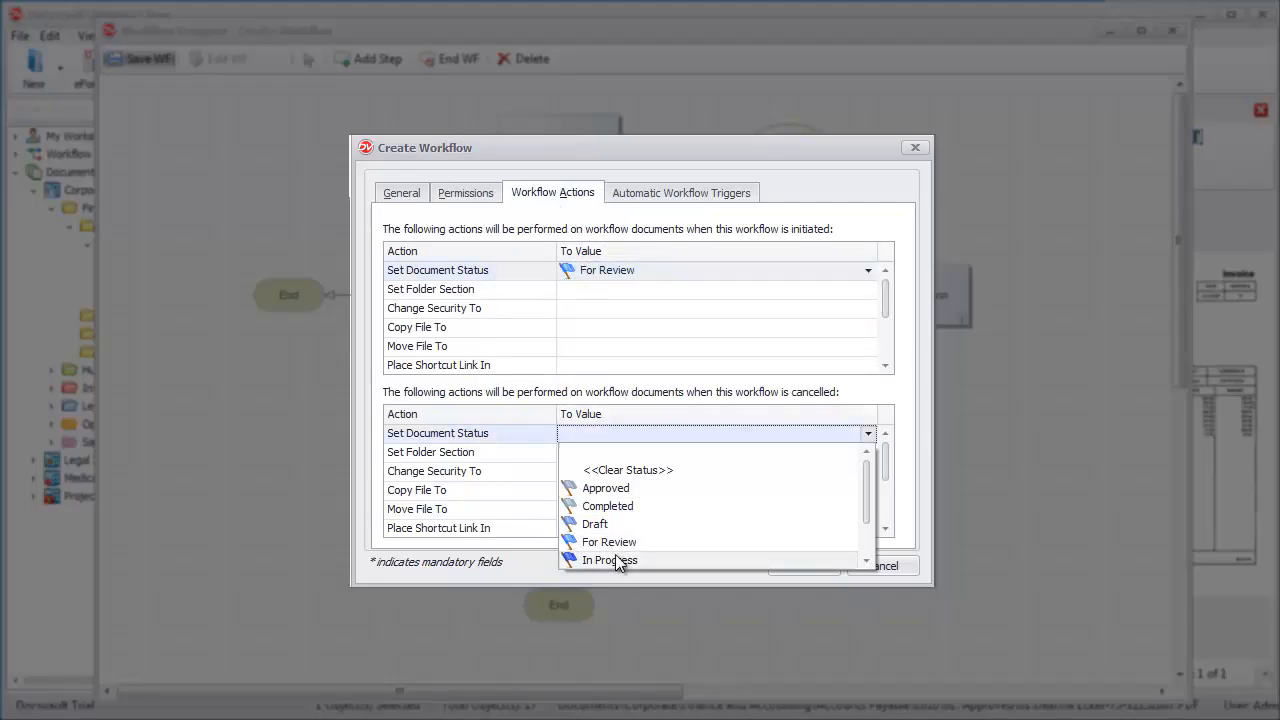
scroll(622, 555, "down", 1)
left_click(625, 523)
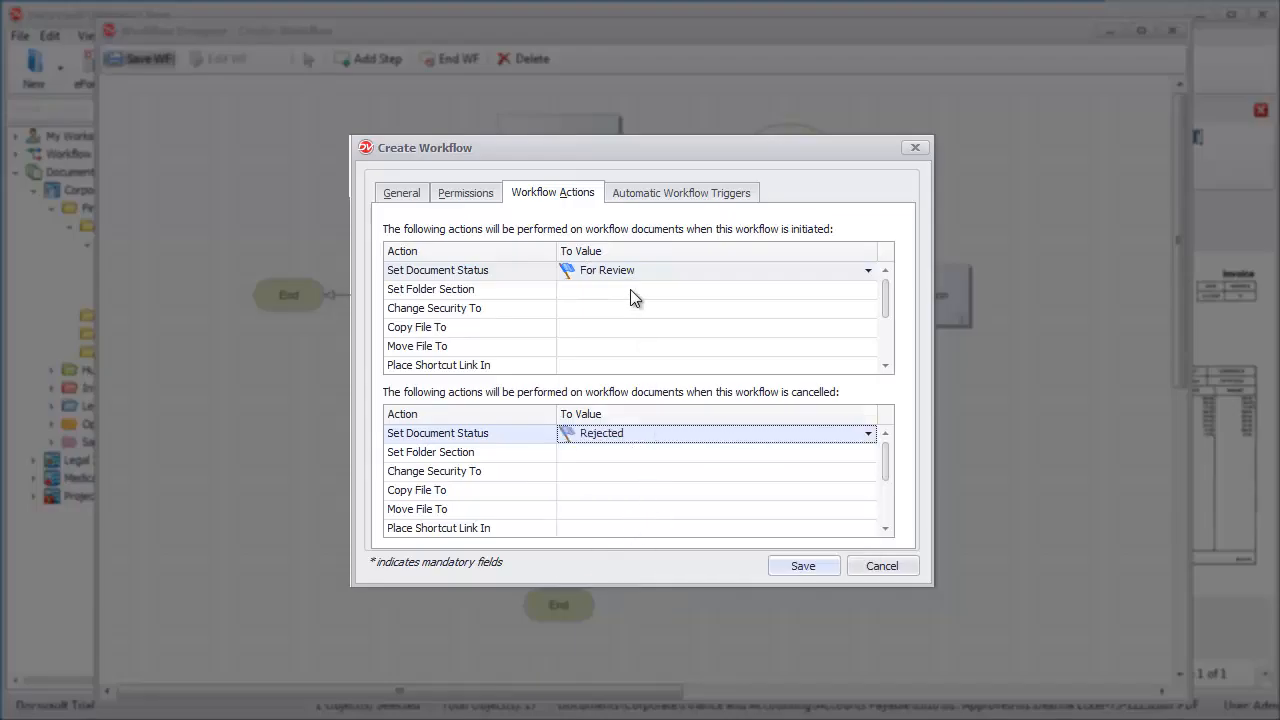
Open the workflow's automatic trigger settings
left_click(646, 195)
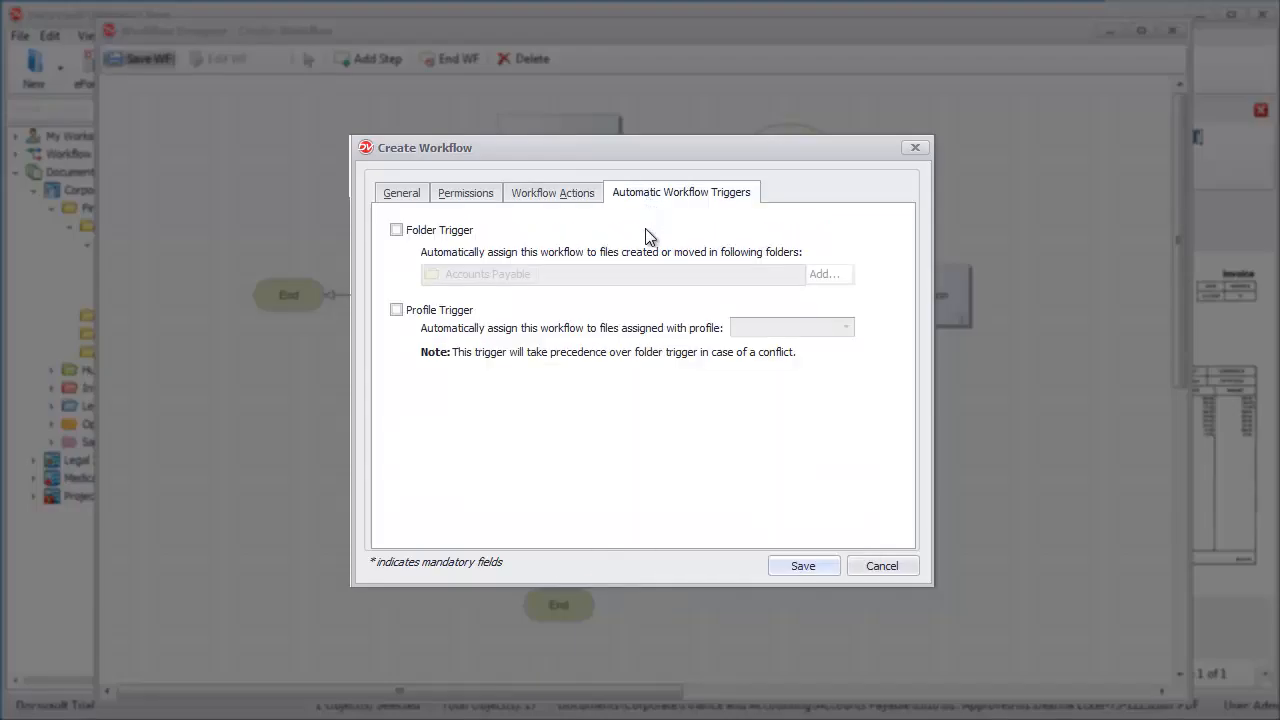